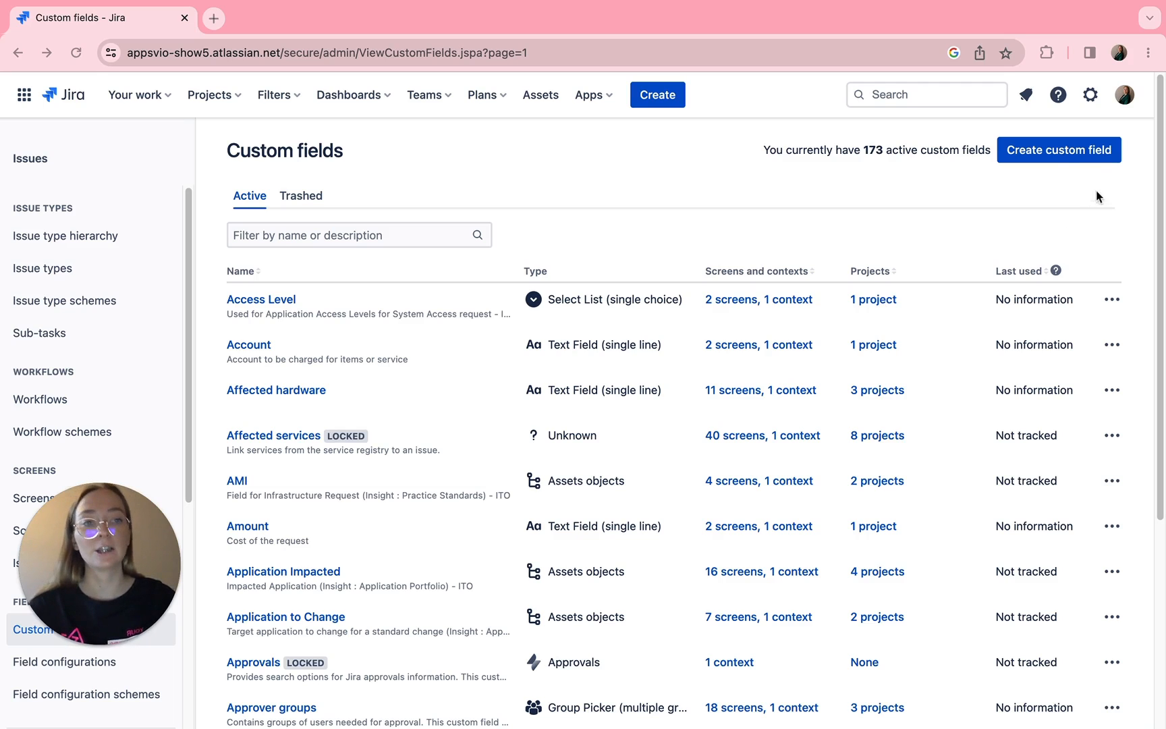
# - Start a new custom field using the advanced Multilevel Select field type
pyautogui.scroll(1, 583, 305)
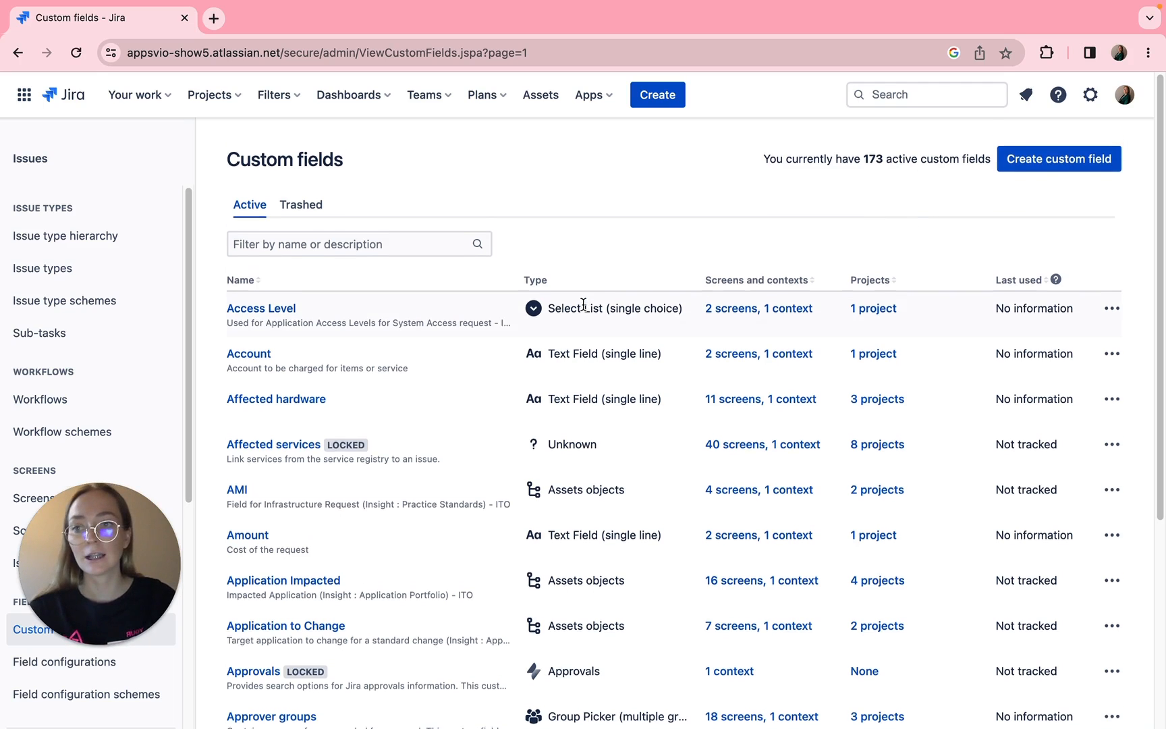
pyautogui.scroll(-1, 742, 270)
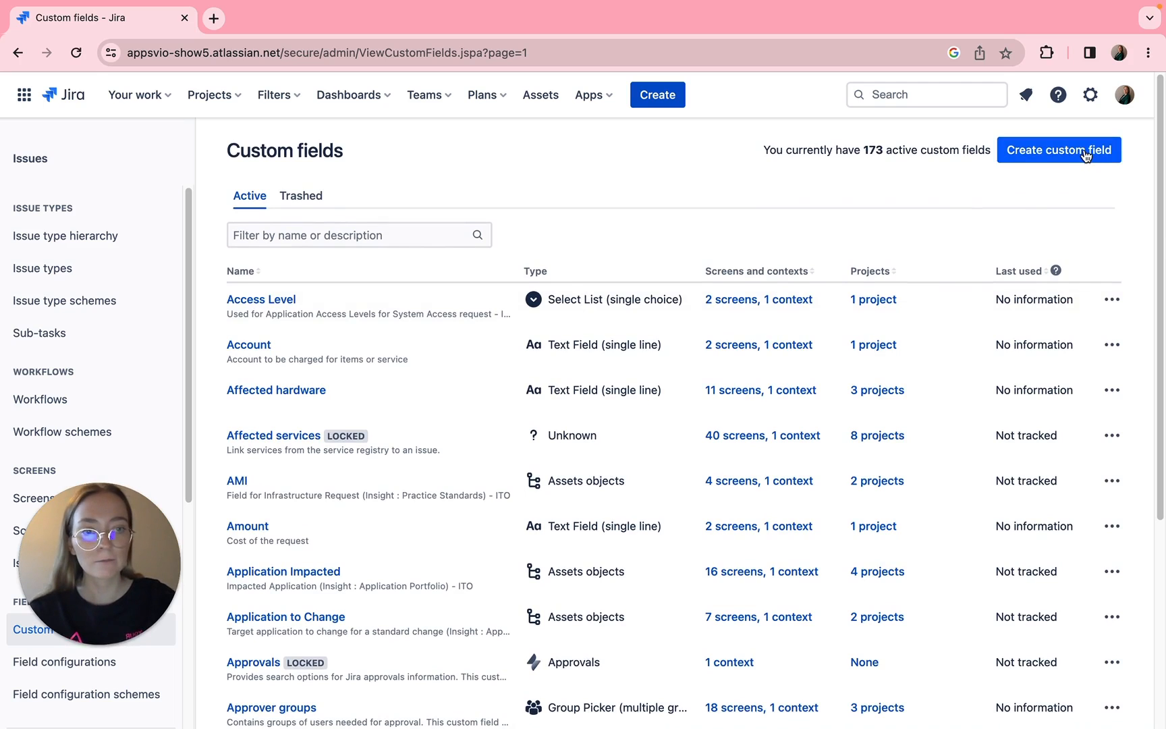
pyautogui.click(1085, 155)
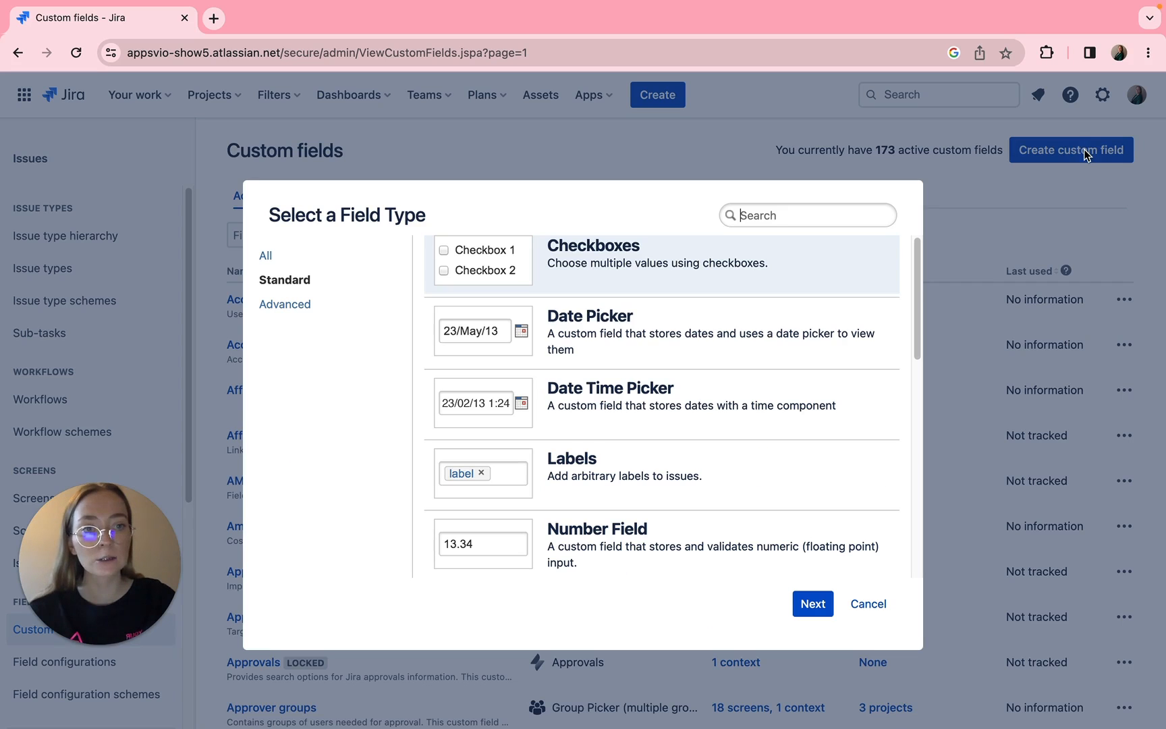
pyautogui.click(292, 307)
pyautogui.click(767, 223)
pyautogui.write('m')
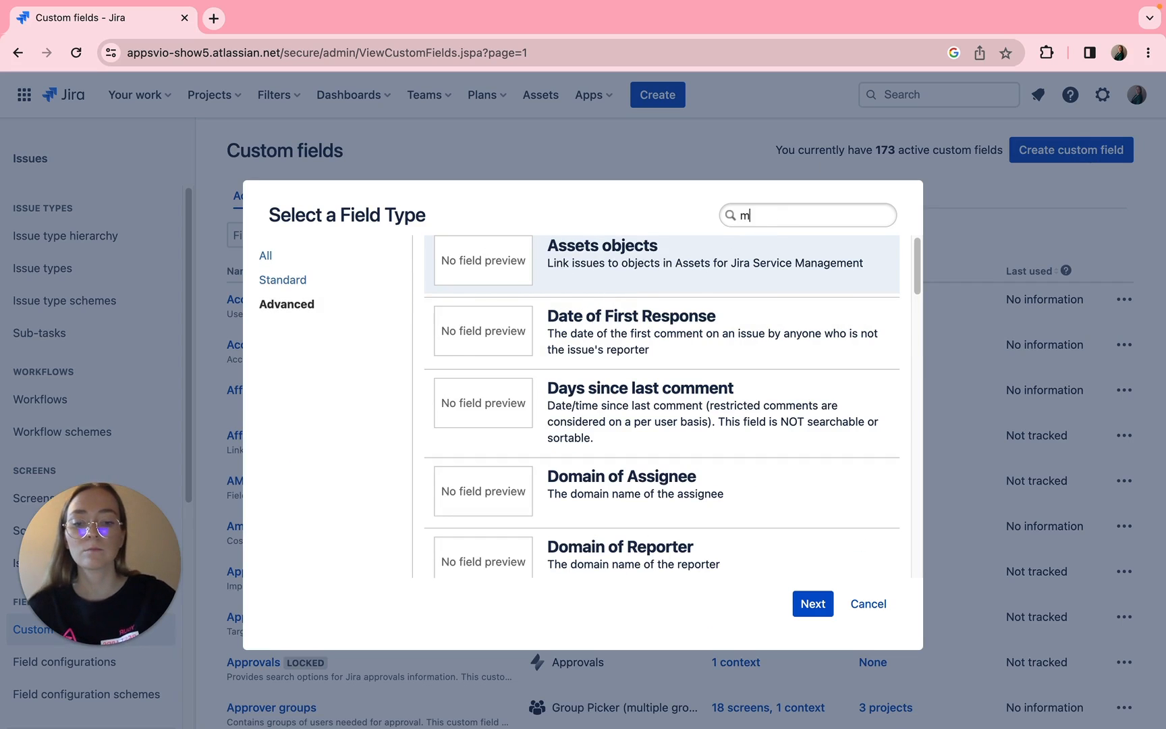
pyautogui.write('ul')
pyautogui.click(747, 333)
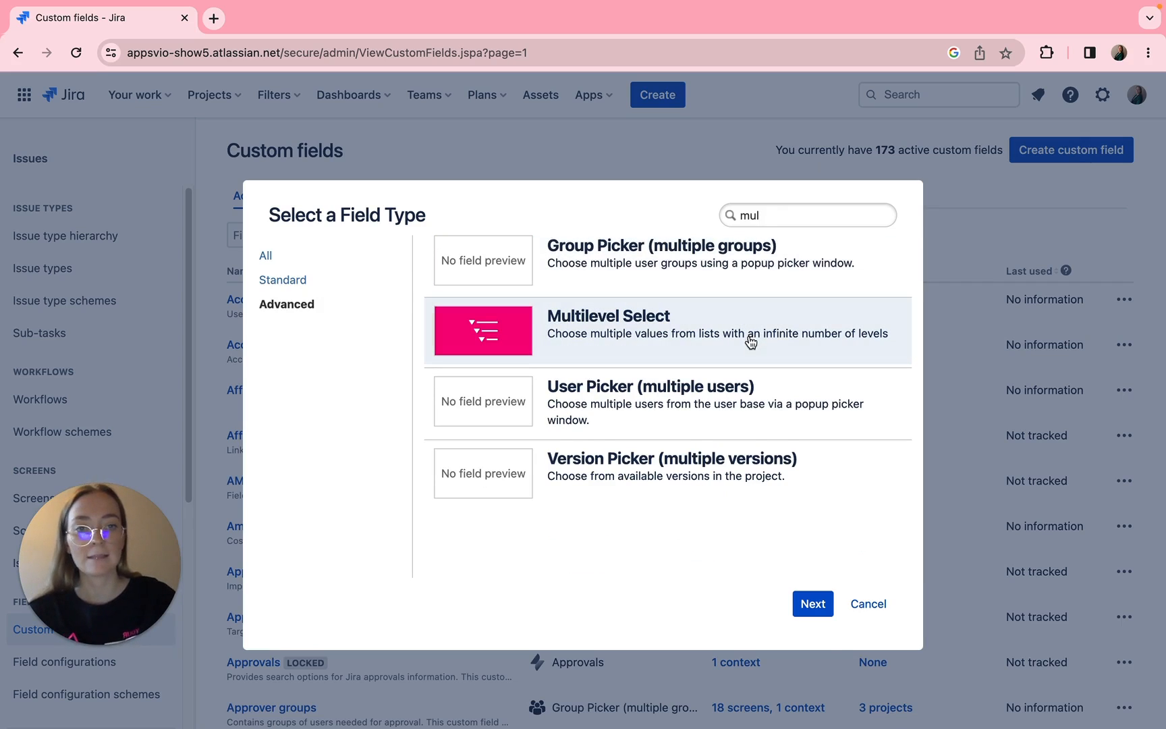
pyautogui.click(812, 606)
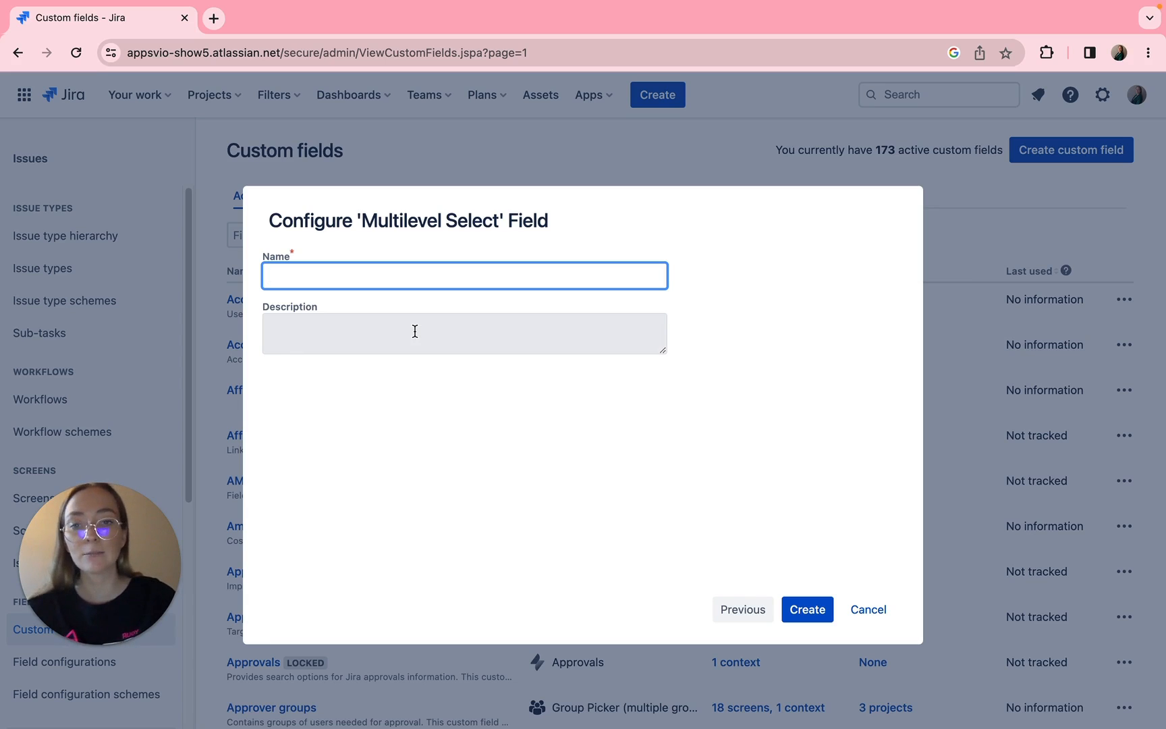
# - Name the field Equipment, describe it as "Welcome on board! Tell us what you need.", and create it
pyautogui.write('Equipment')
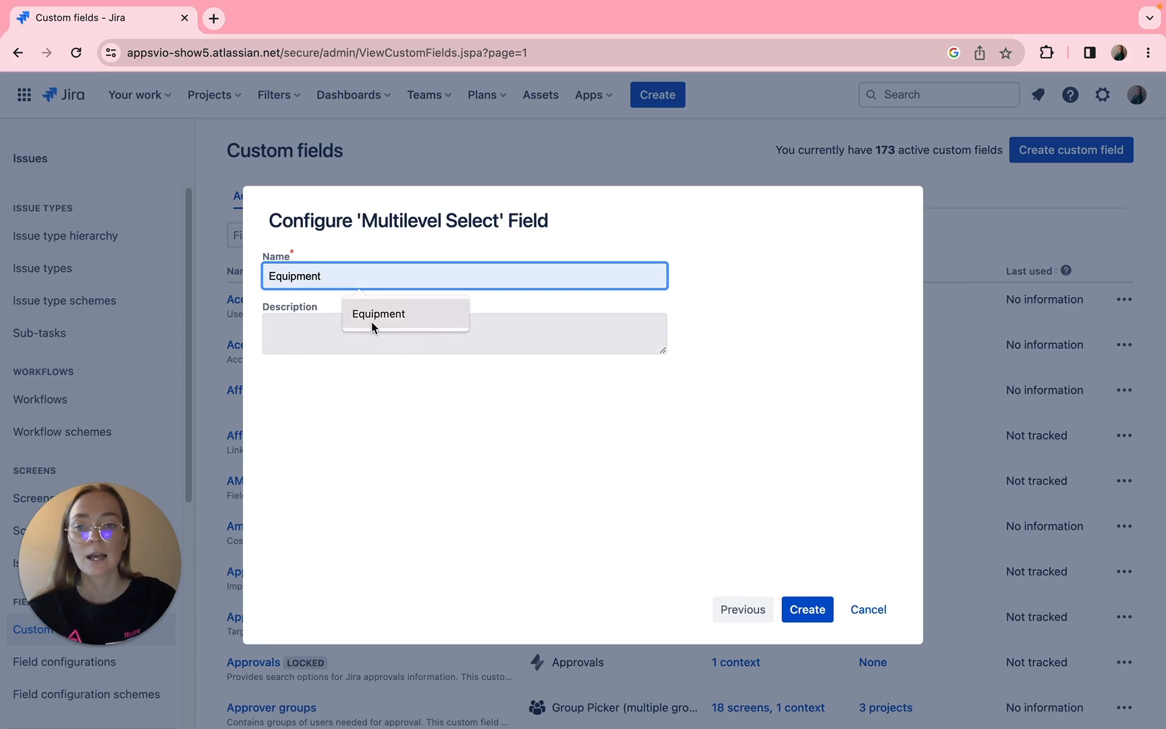
pyautogui.click(370, 322)
pyautogui.click(362, 341)
pyautogui.write('Welc')
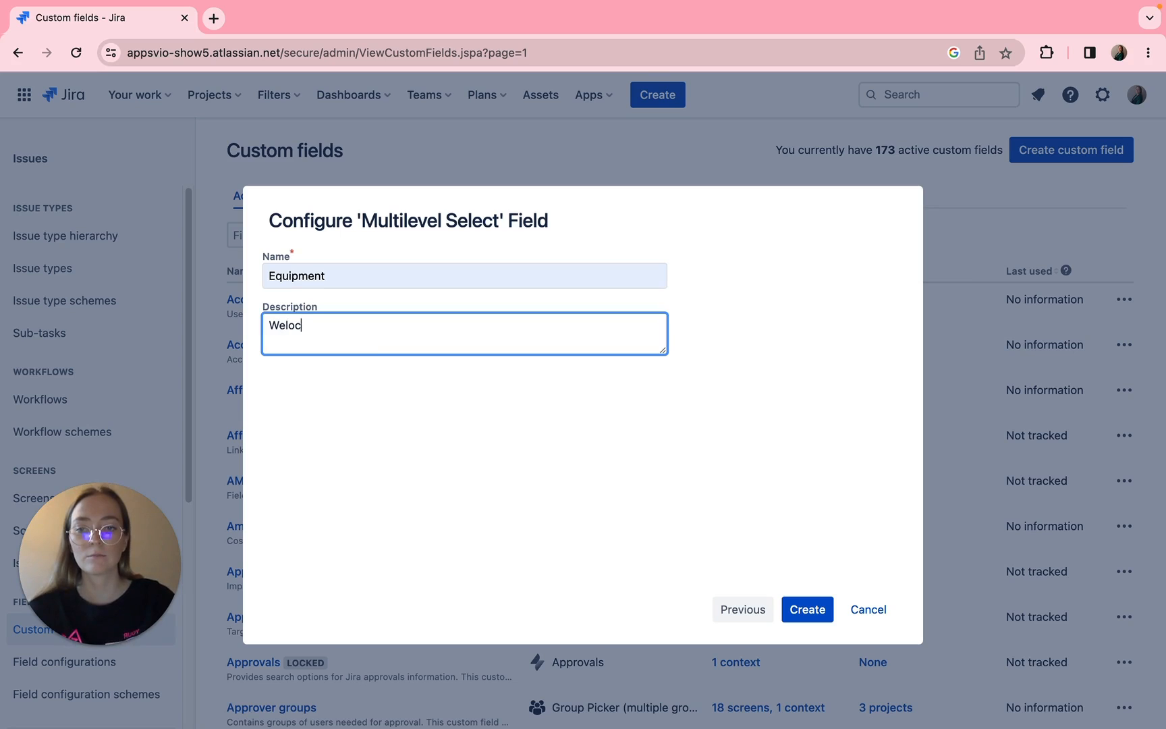
pyautogui.write('ome on board')
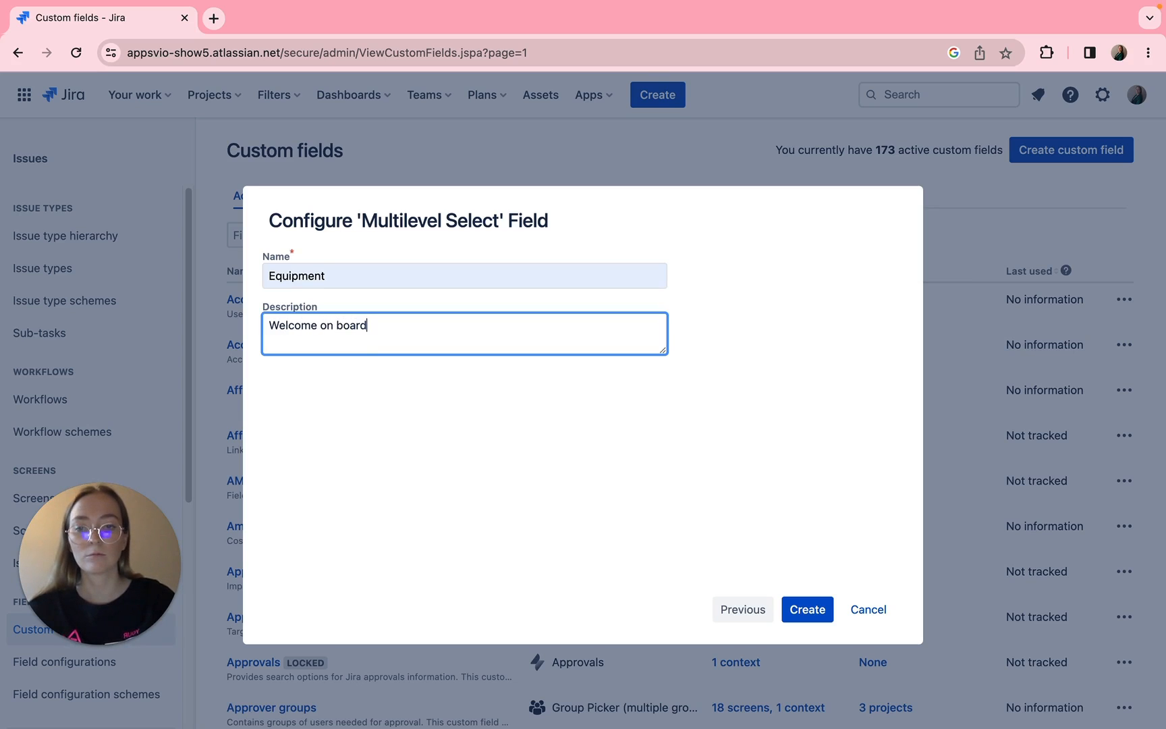
pyautogui.write('! Tell u')
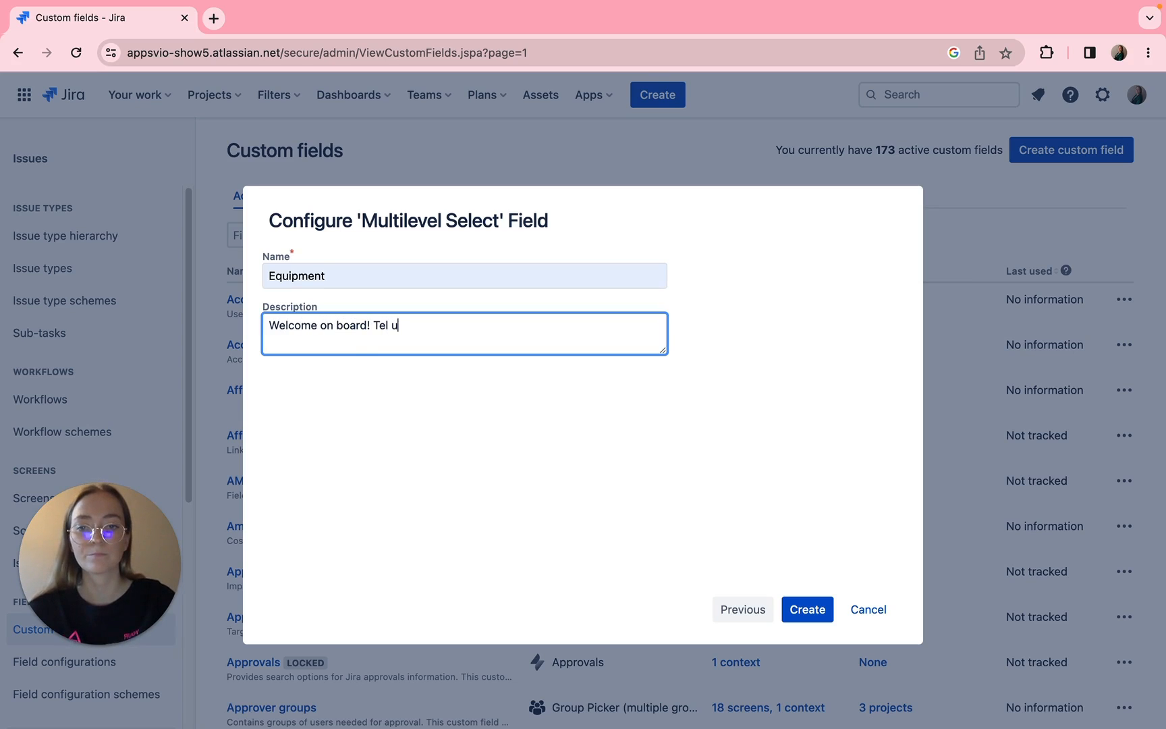
pyautogui.press('BackSpace')
pyautogui.press('BackSpace')
pyautogui.write('l us what you need.')
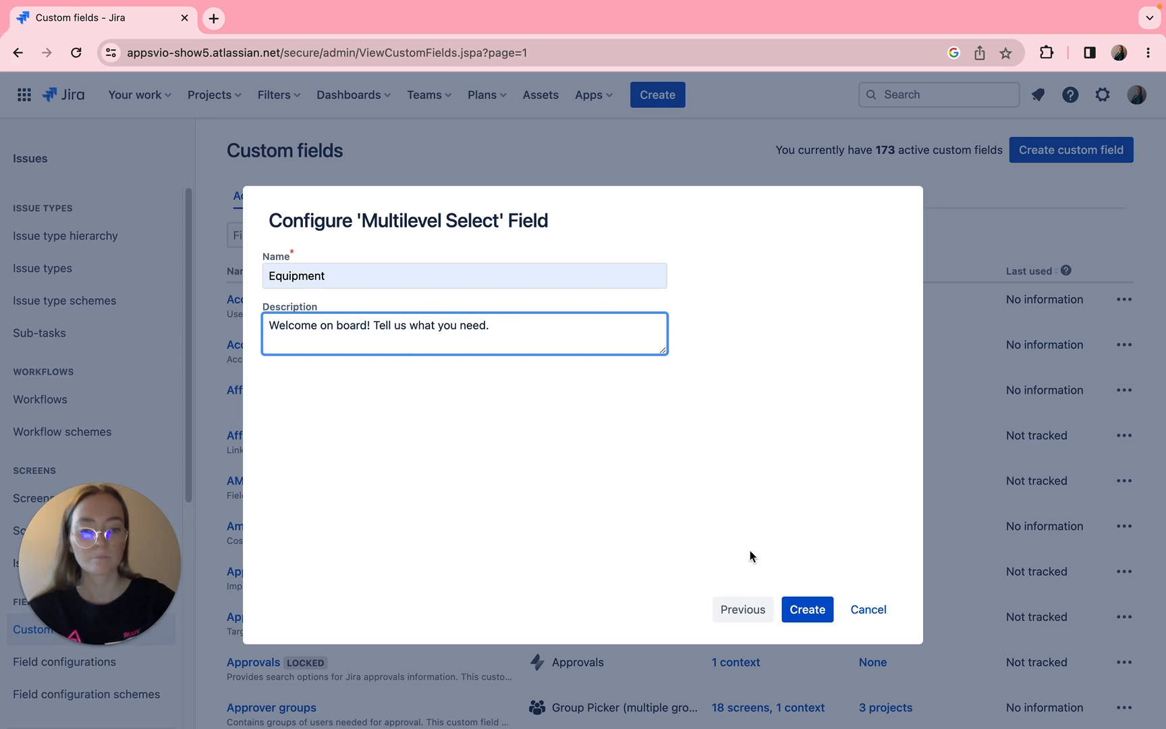
pyautogui.click(795, 617)
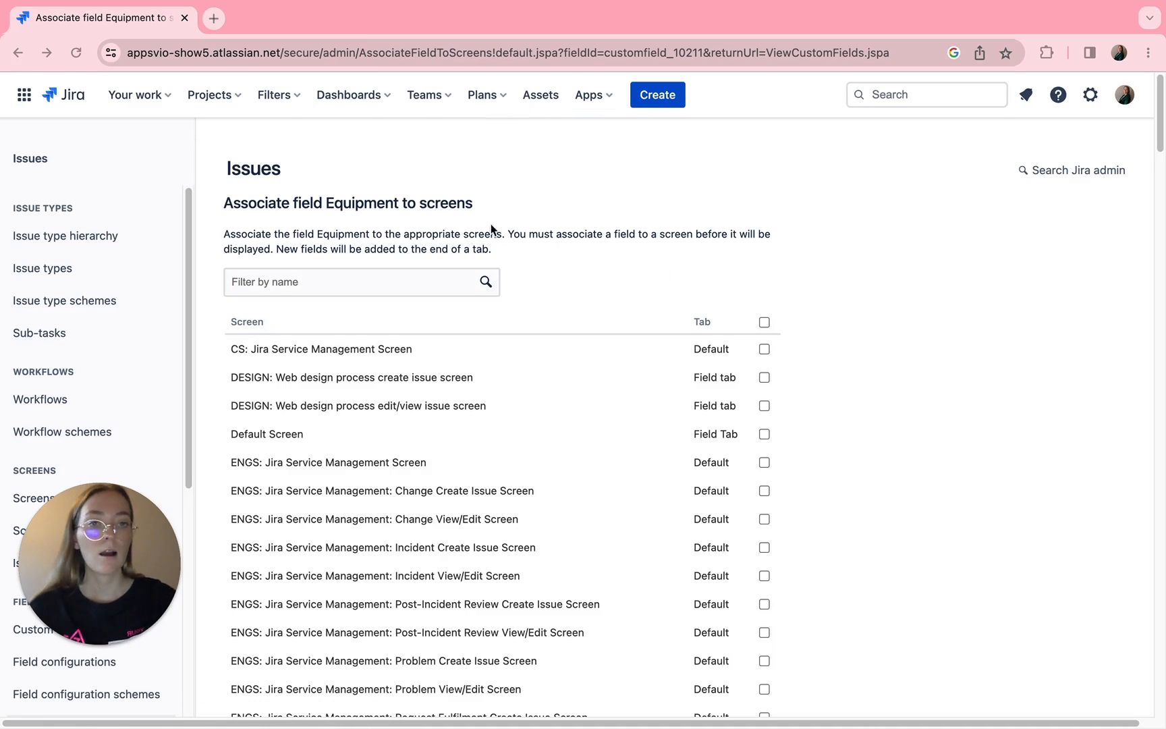
# - Filter the custom fields list by "equipment" and open the custom field config of the Equipment field's default context
pyautogui.scroll(-3, 83, 345)
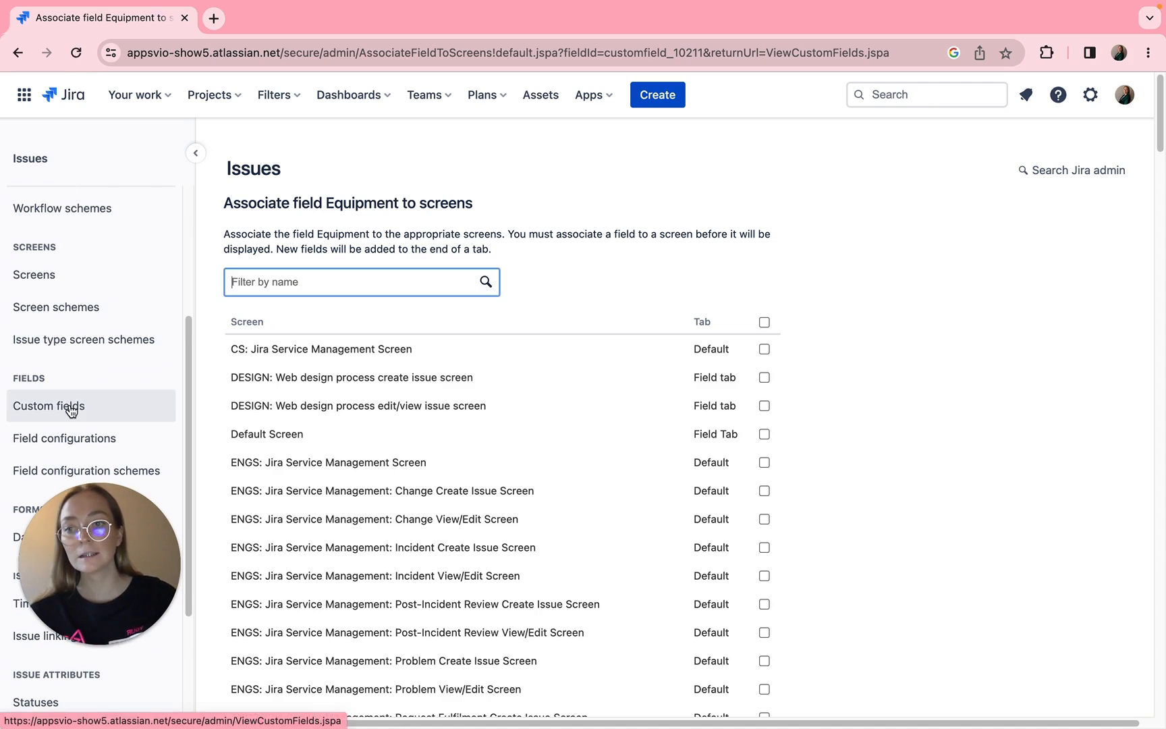
pyautogui.click(72, 411)
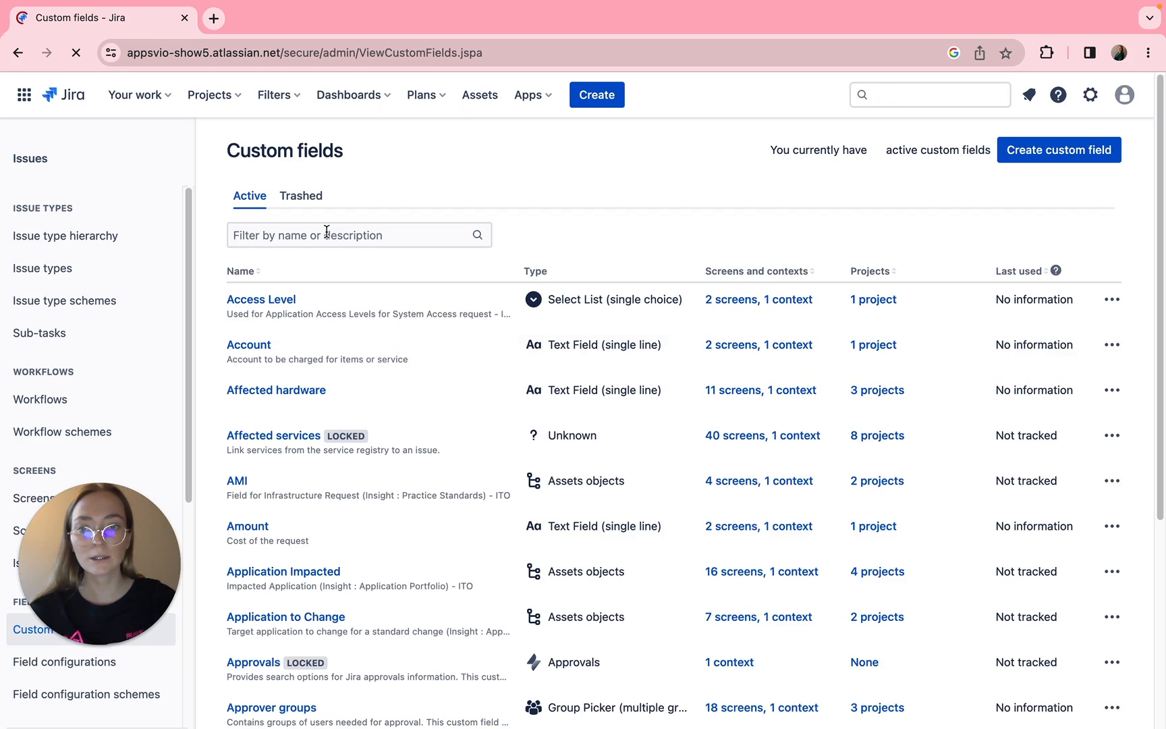
pyautogui.click(327, 231)
pyautogui.write('equi')
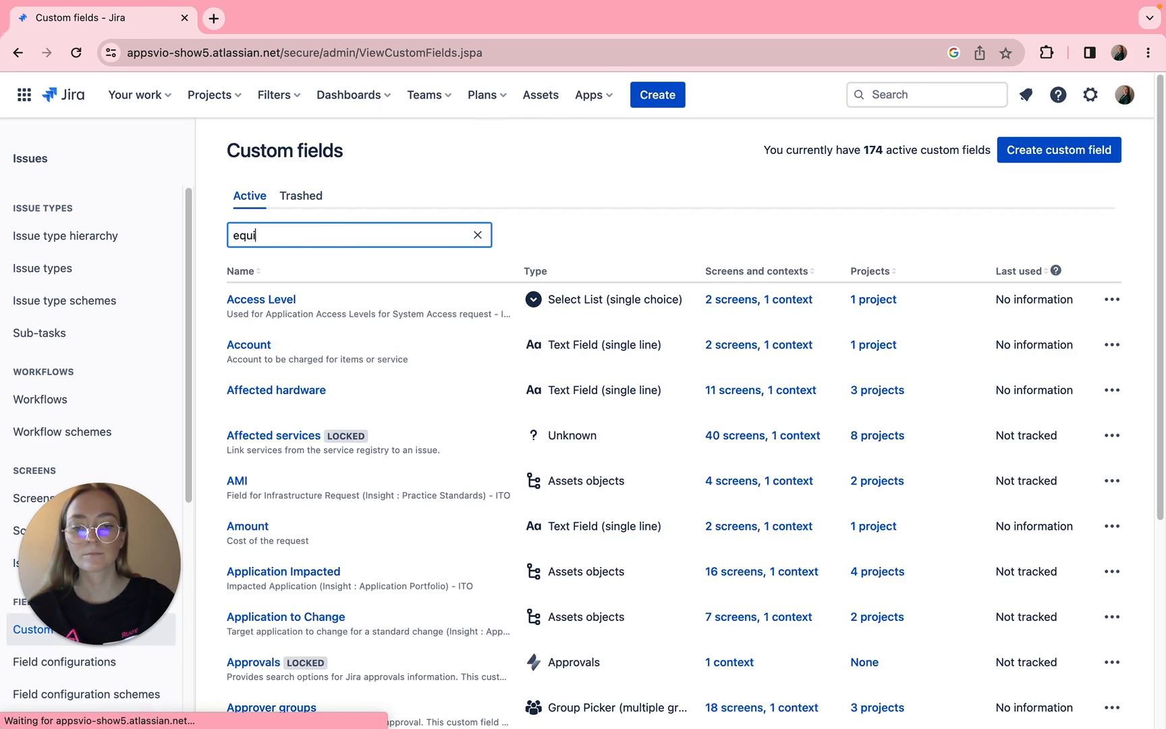
pyautogui.write('pment')
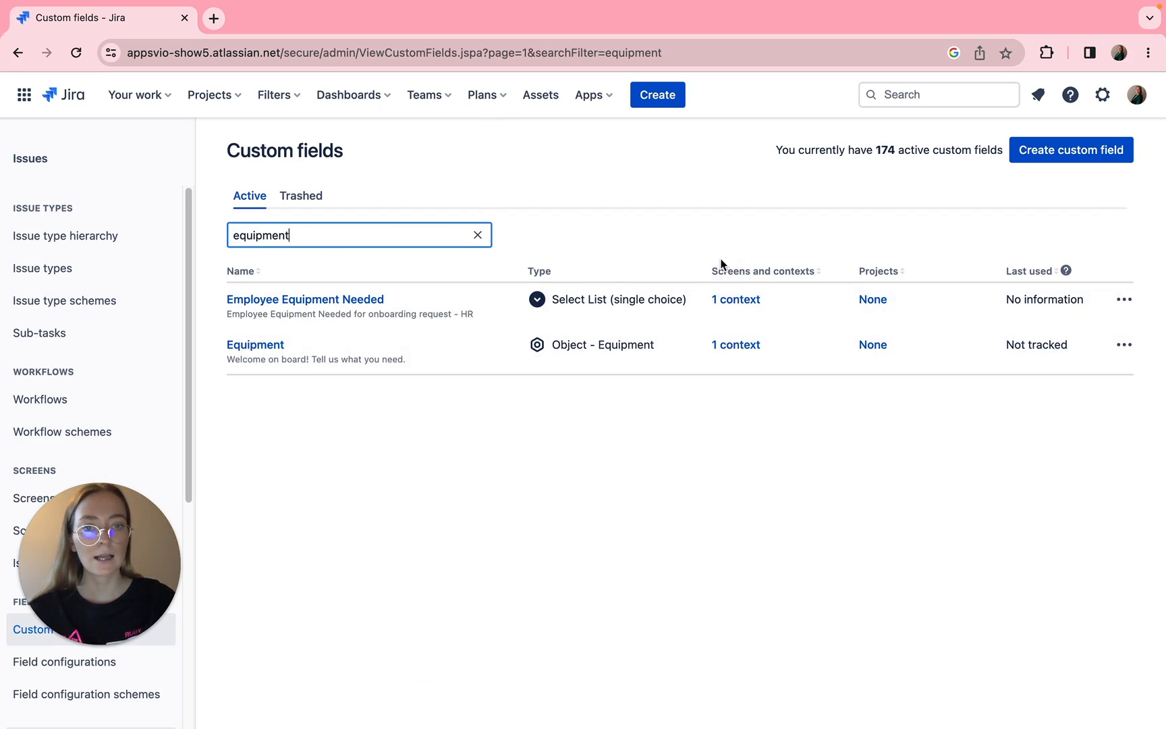
pyautogui.click(743, 345)
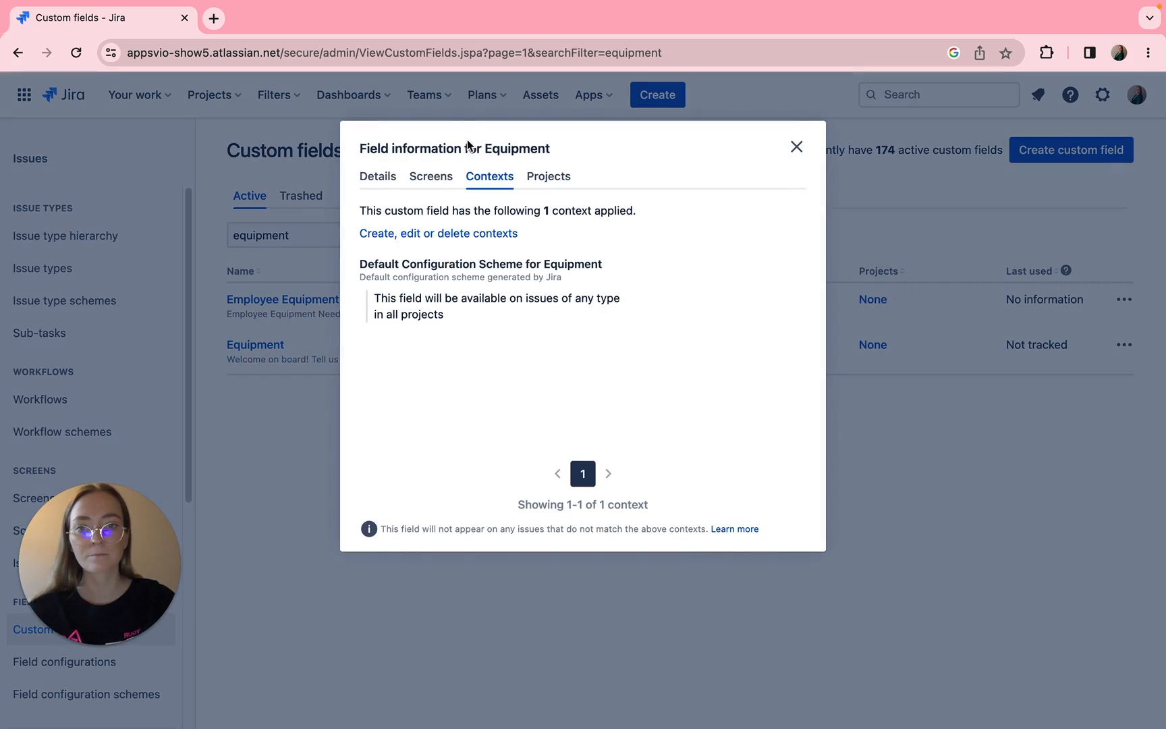
pyautogui.click(384, 236)
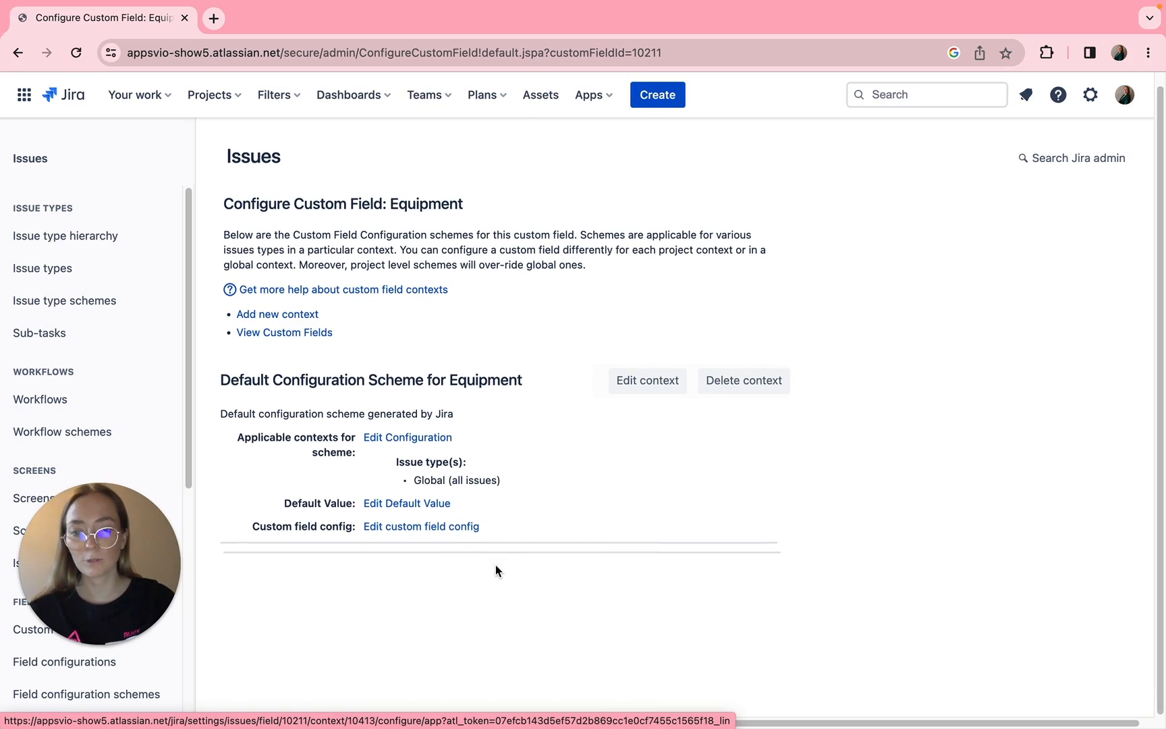
pyautogui.click(404, 528)
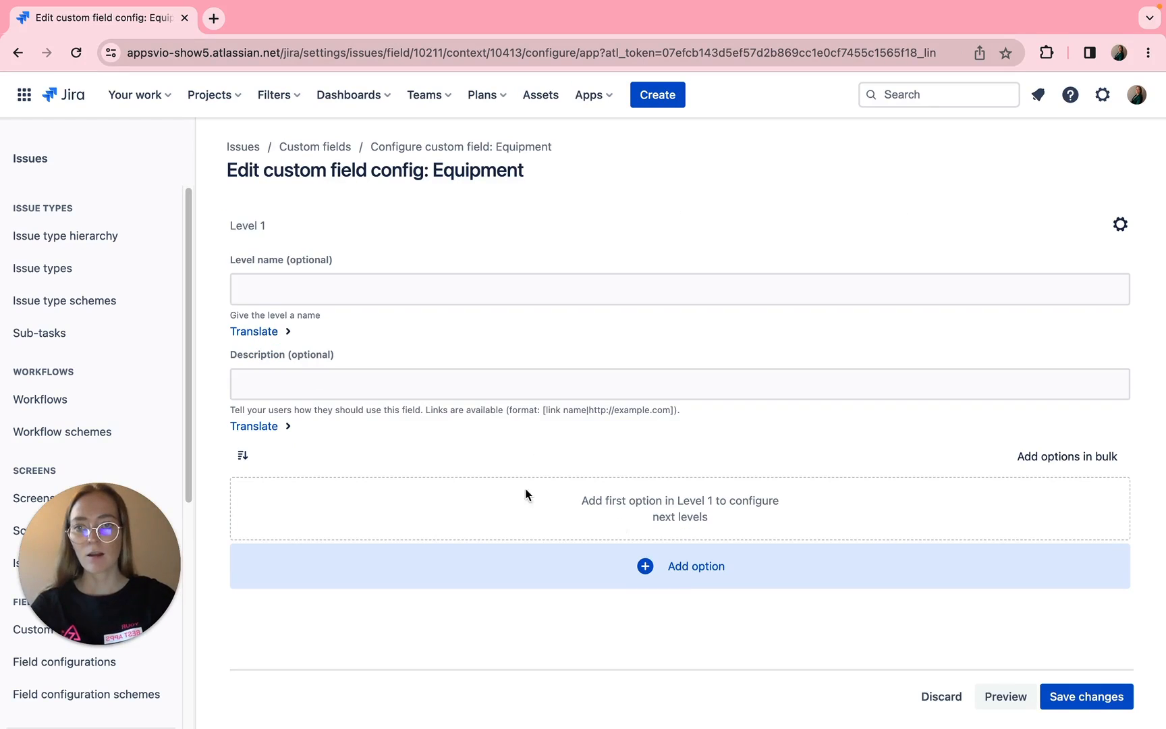
# - Add the Level 1 options Hardware and Software, and name the level Equipment
pyautogui.click(682, 564)
pyautogui.write('Hardware')
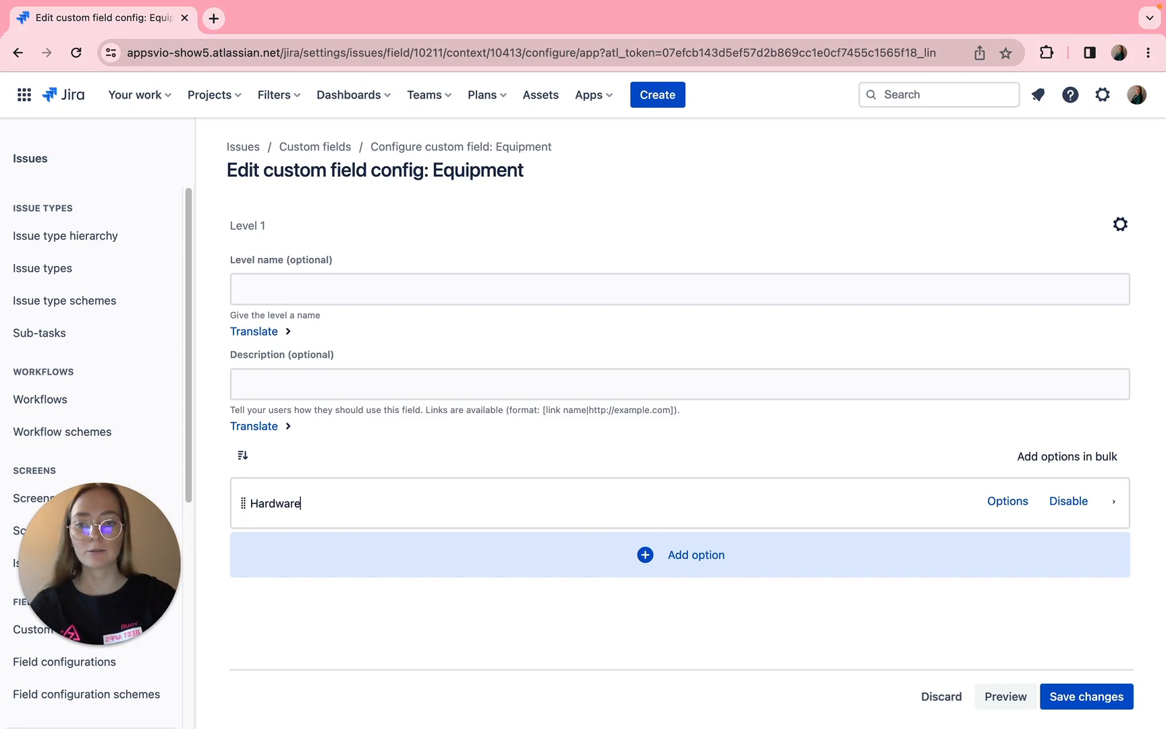
pyautogui.click(616, 555)
pyautogui.write('Software')
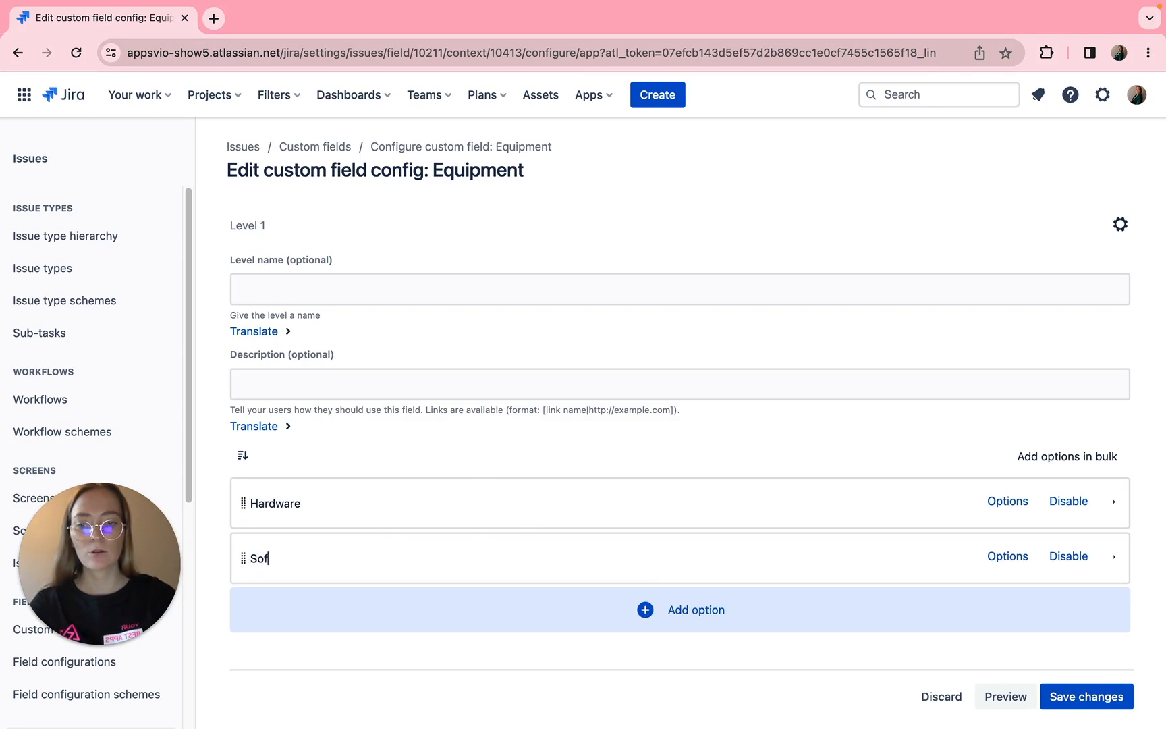
pyautogui.click(453, 278)
pyautogui.write('E')
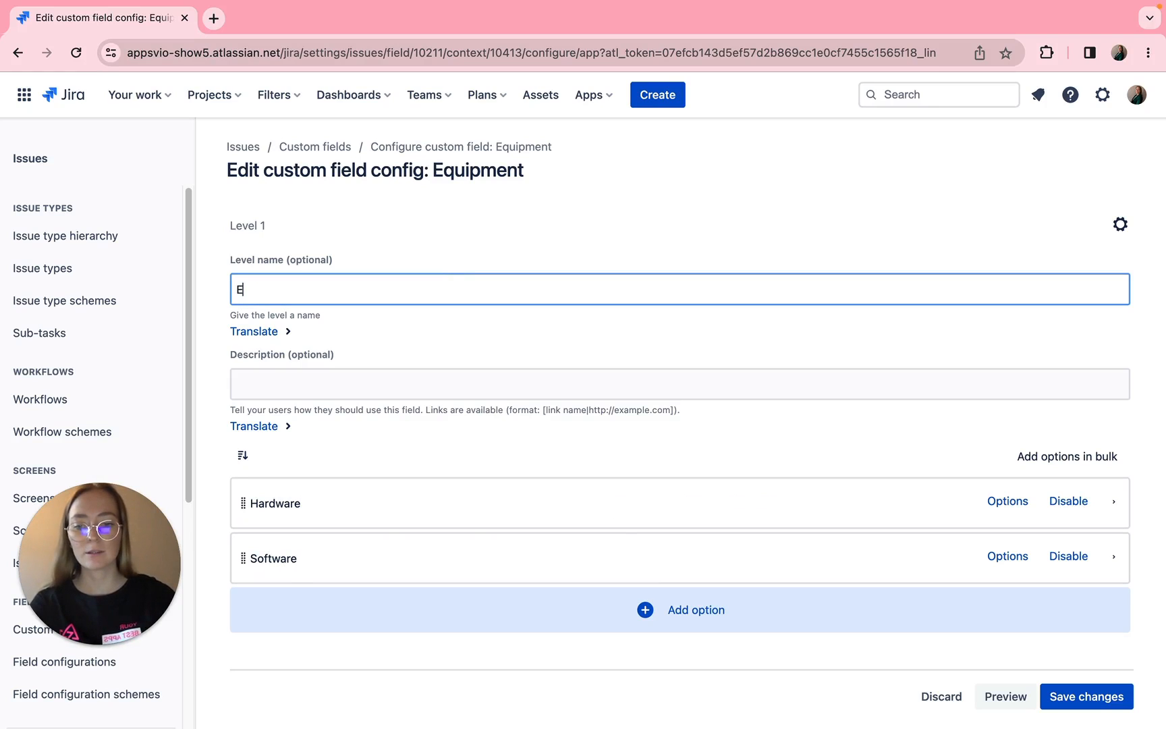
pyautogui.write('quipment')
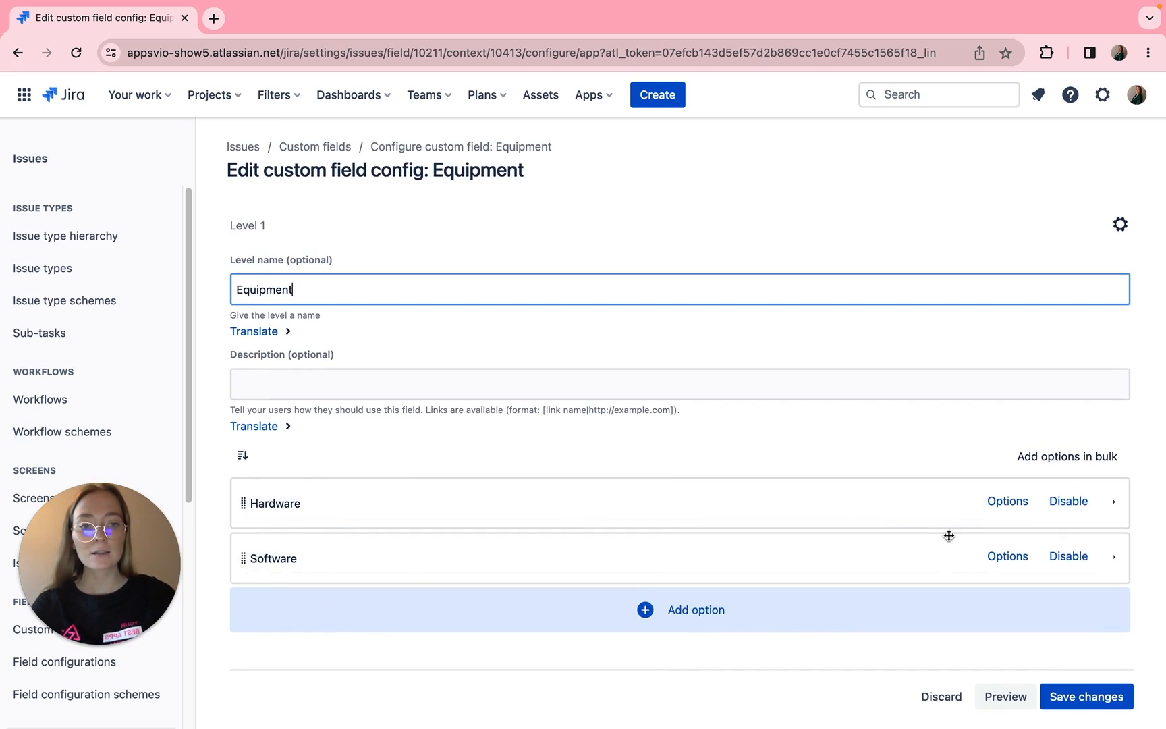
# - Add the Level 2 options Laptop, Mouse and Headphone under Hardware
pyautogui.click(1010, 501)
pyautogui.click(680, 566)
pyautogui.write('Laptop')
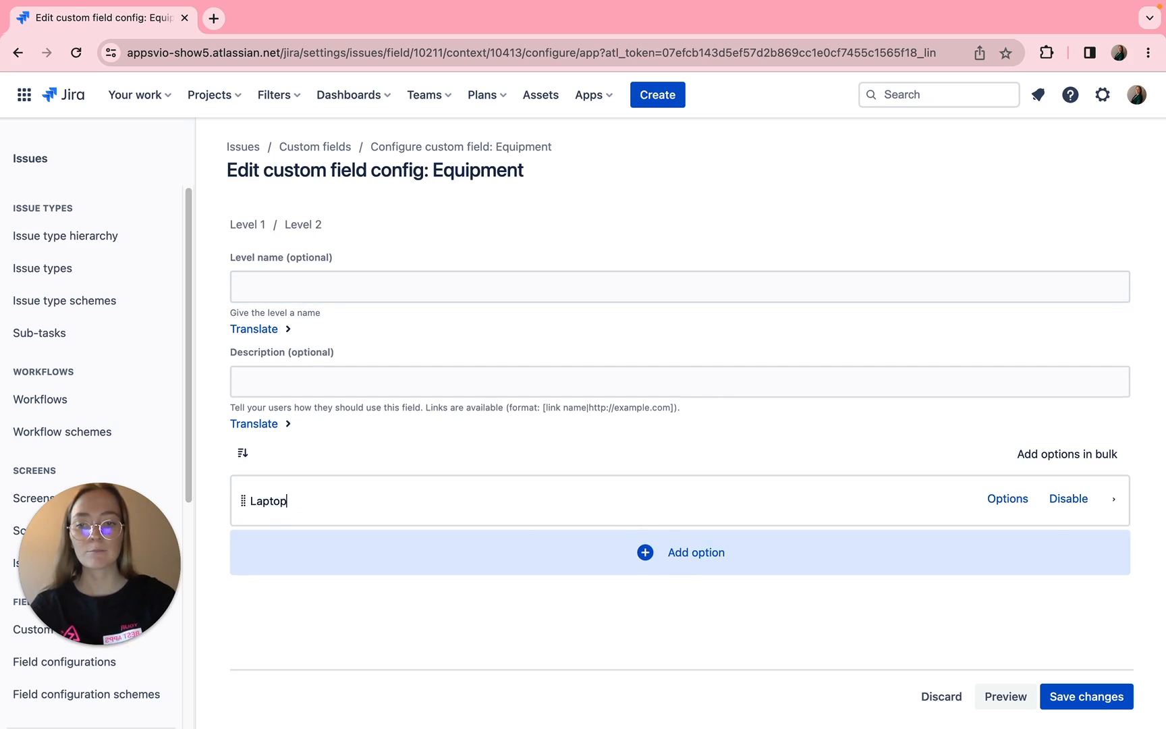
pyautogui.click(665, 554)
pyautogui.write('Mouse')
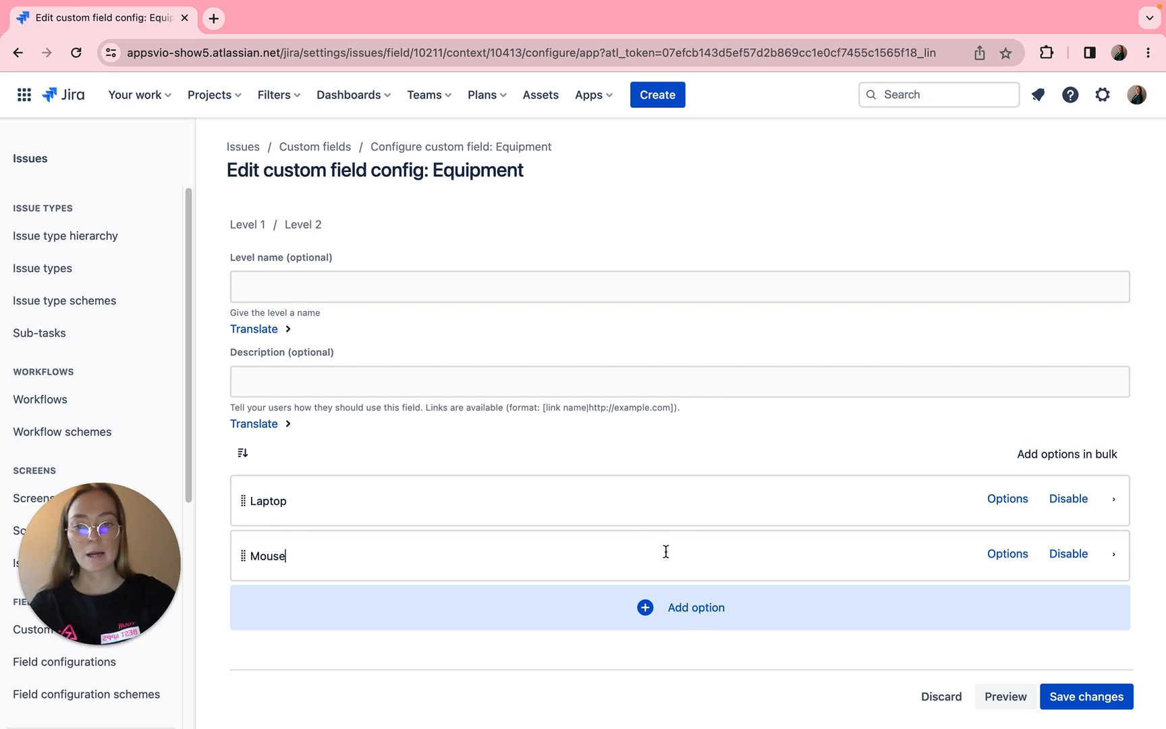
pyautogui.click(679, 610)
pyautogui.write('Headp')
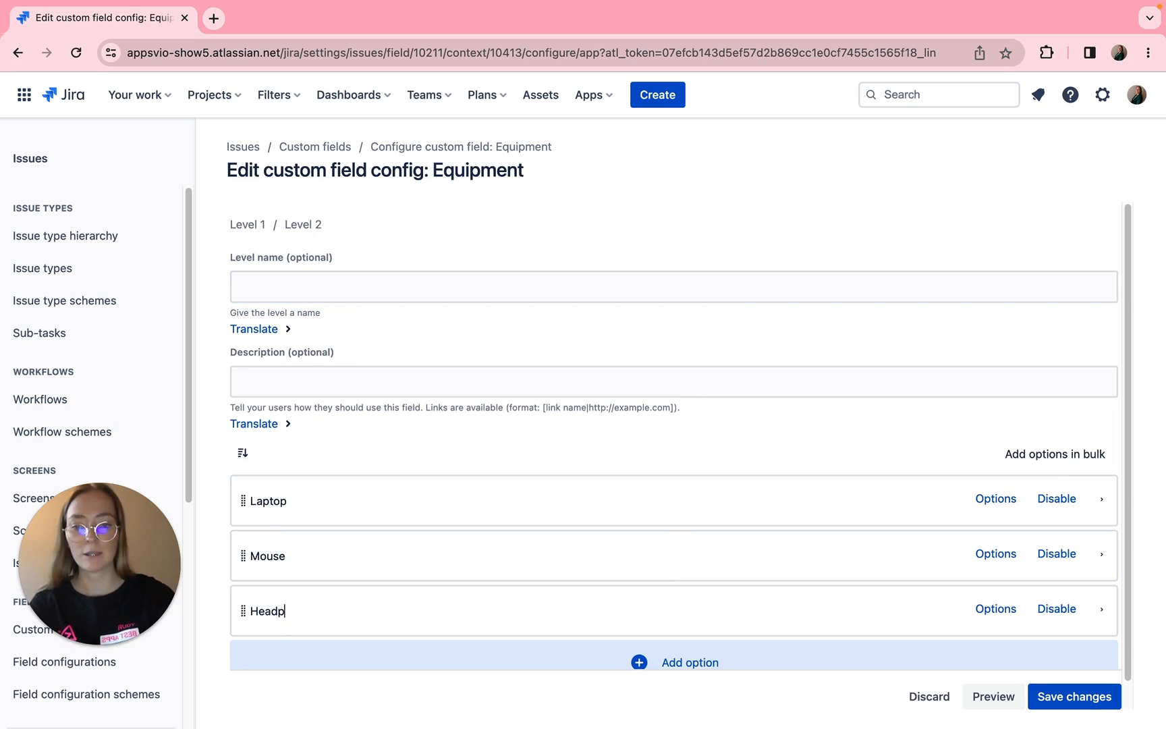
pyautogui.write('hone')
# - Add the Level 3 options Macbook, Dell and HP under Laptop, and return to the Hardware options
pyautogui.click(997, 500)
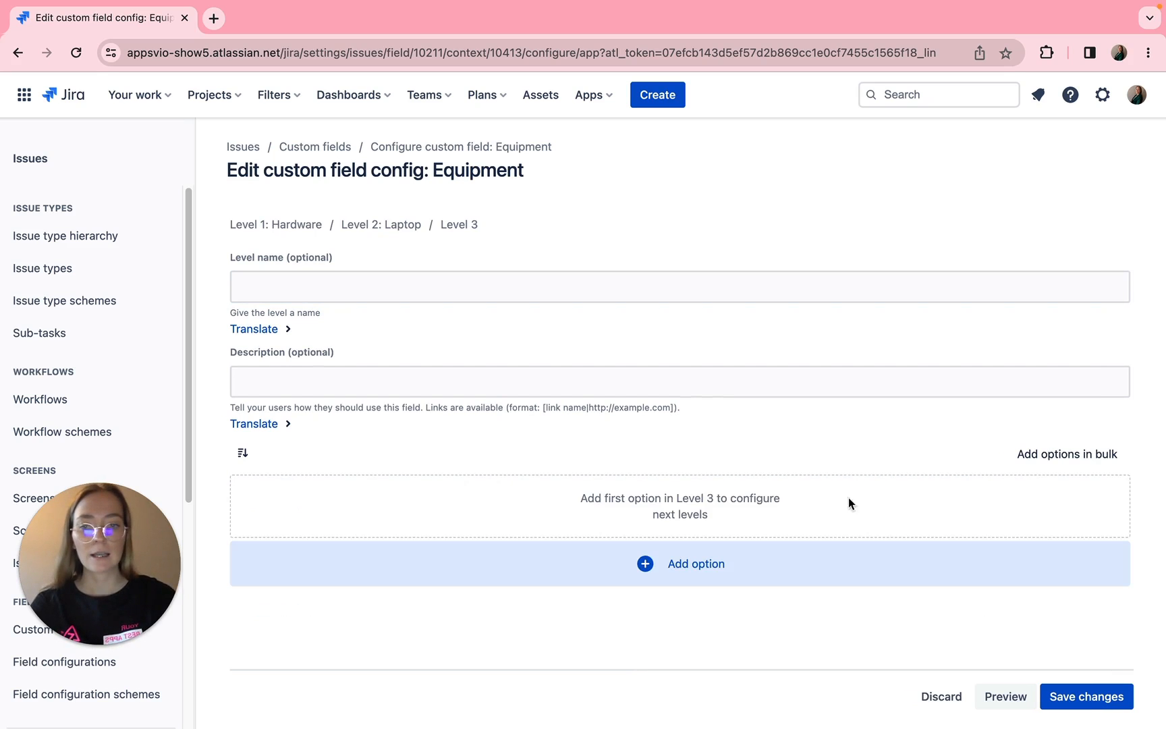
pyautogui.click(718, 559)
pyautogui.write('Macbook')
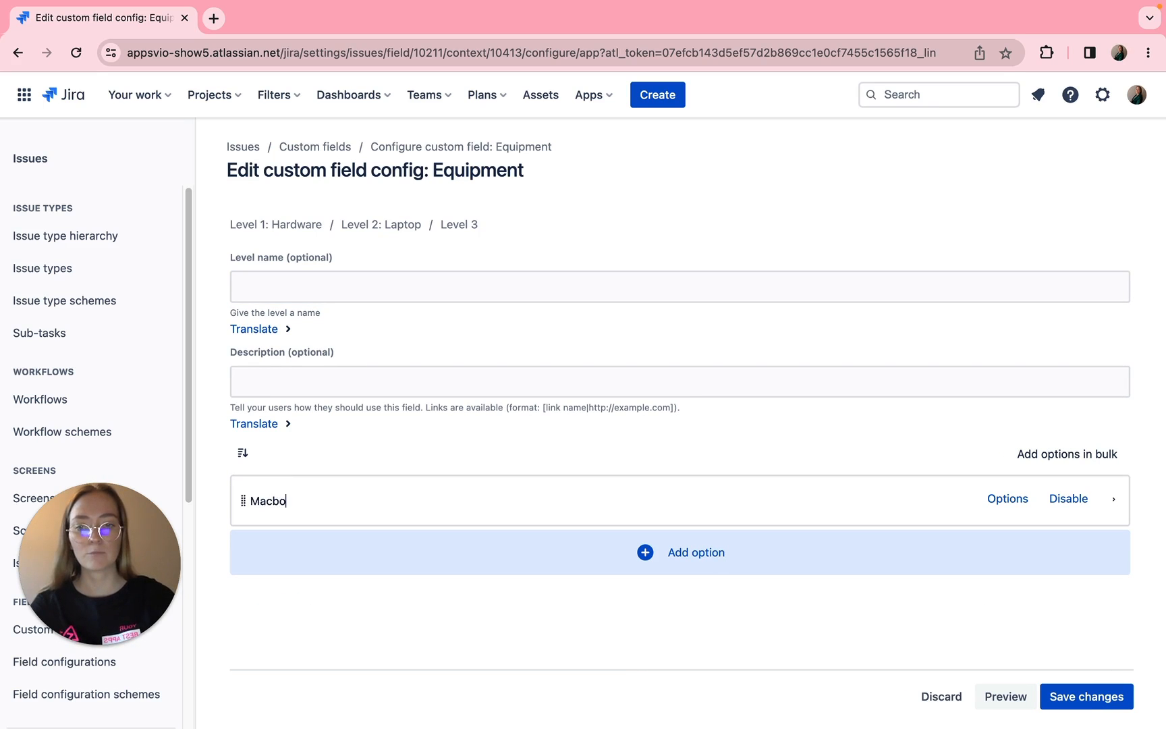
pyautogui.click(725, 572)
pyautogui.write('Dell')
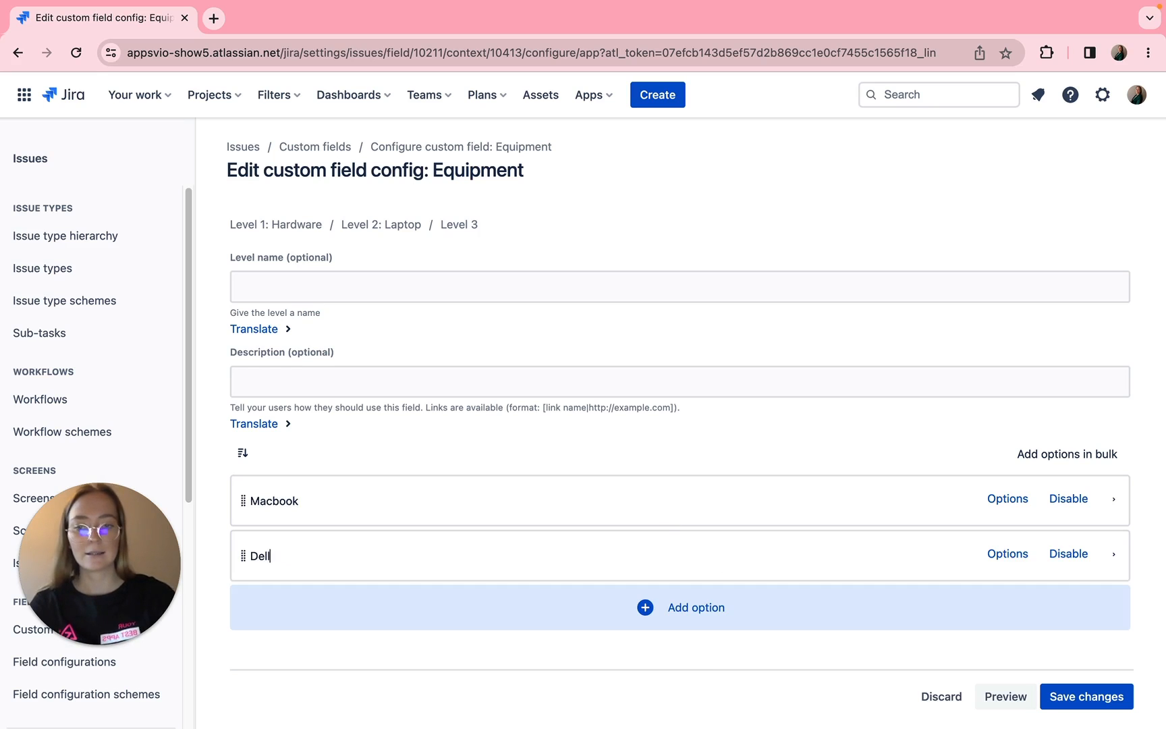
pyautogui.click(656, 611)
pyautogui.write('HP')
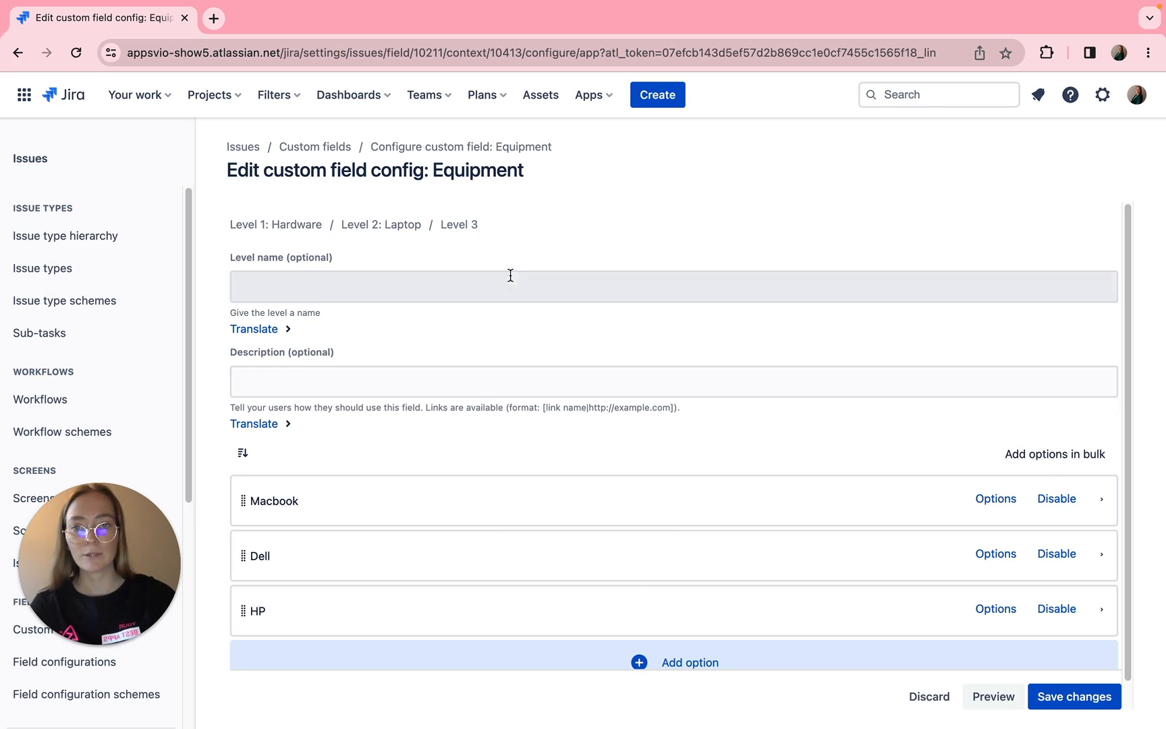
pyautogui.click(413, 228)
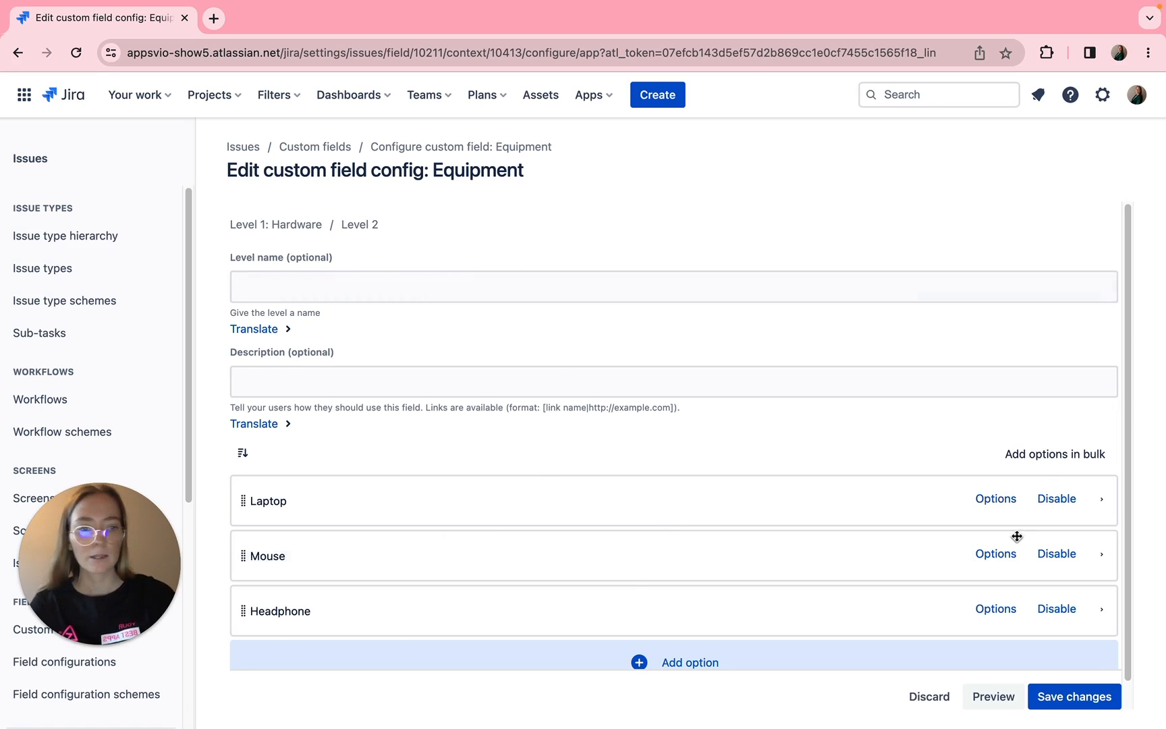
# - Add the Level 3 options Wireless and Basic under Mouse, and return to the Hardware options
pyautogui.click(1008, 563)
pyautogui.click(687, 570)
pyautogui.write('Wi')
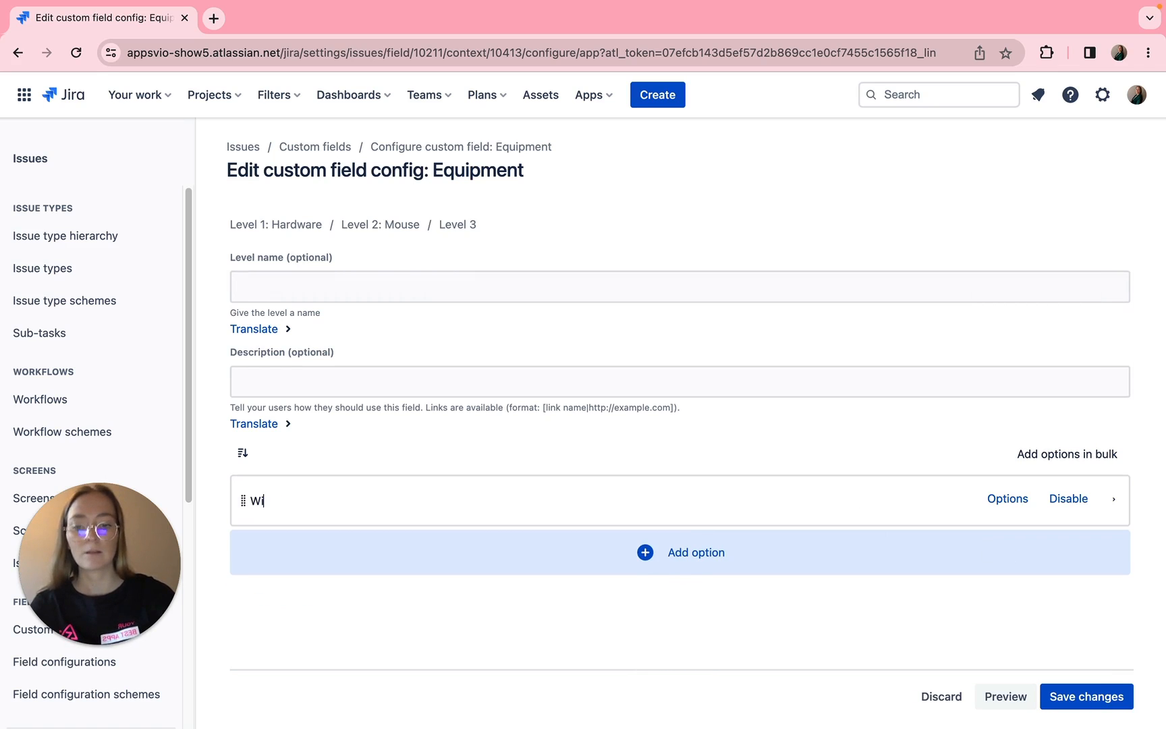
pyautogui.write('reless')
pyautogui.click(646, 556)
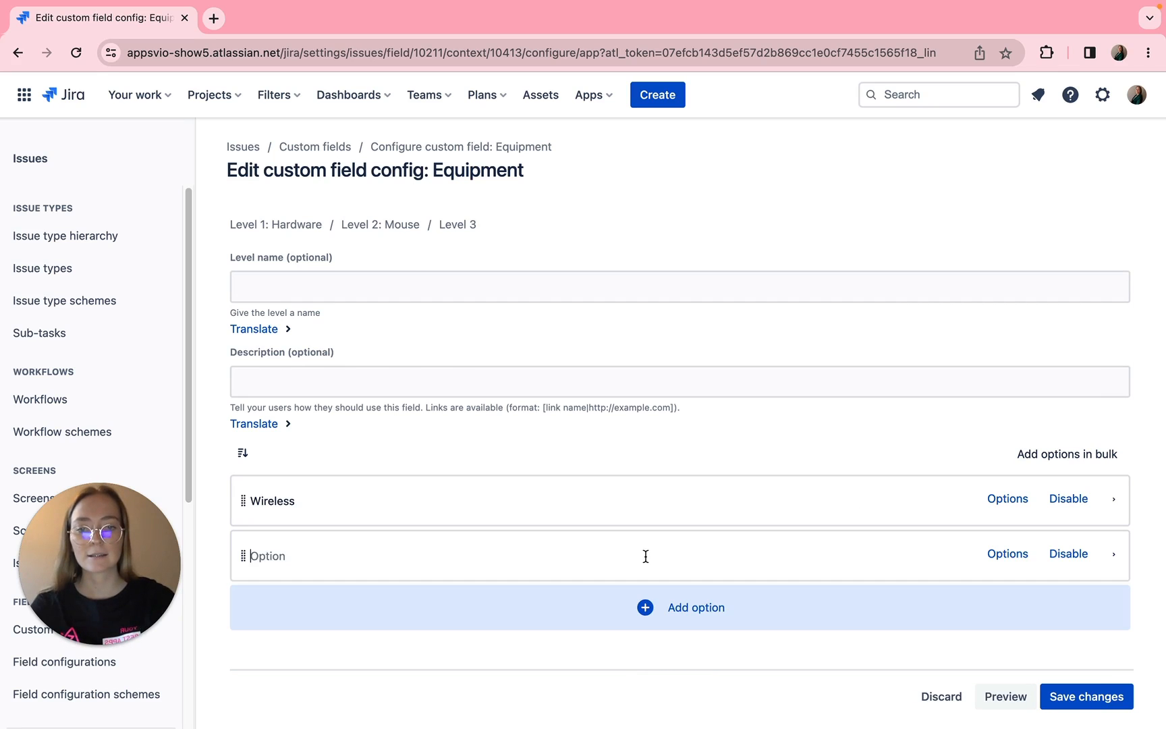
pyautogui.write('Baisc')
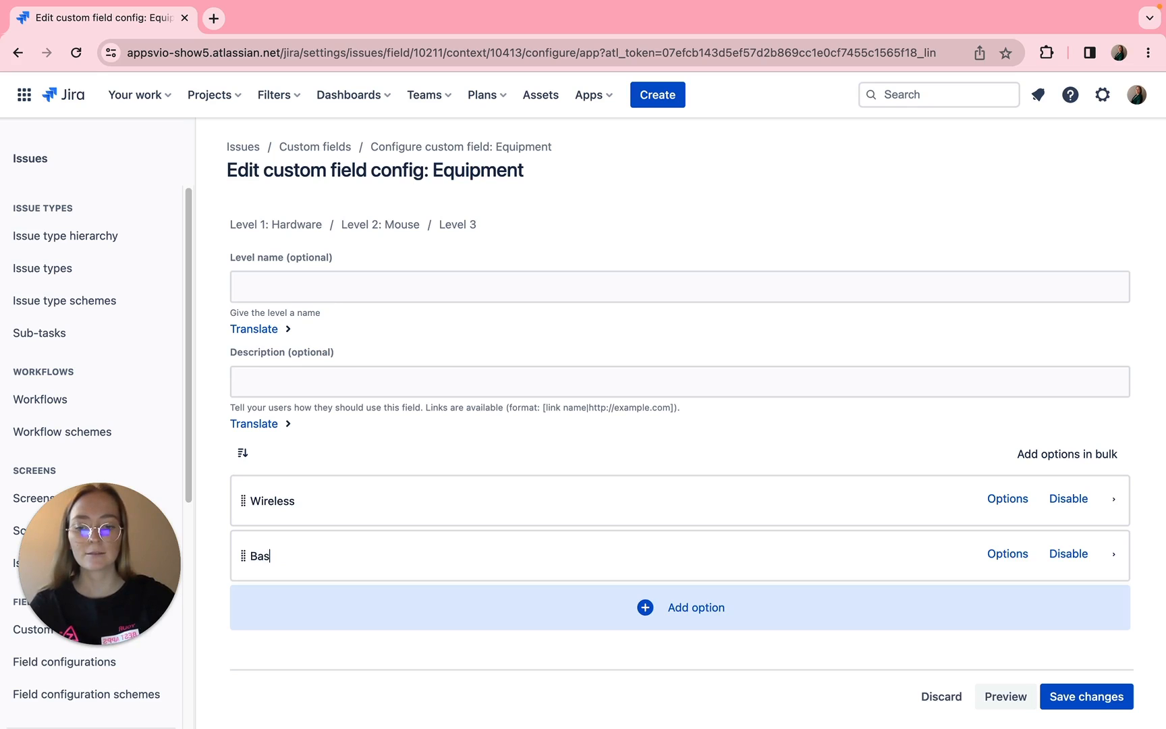
pyautogui.write('ic')
pyautogui.click(381, 225)
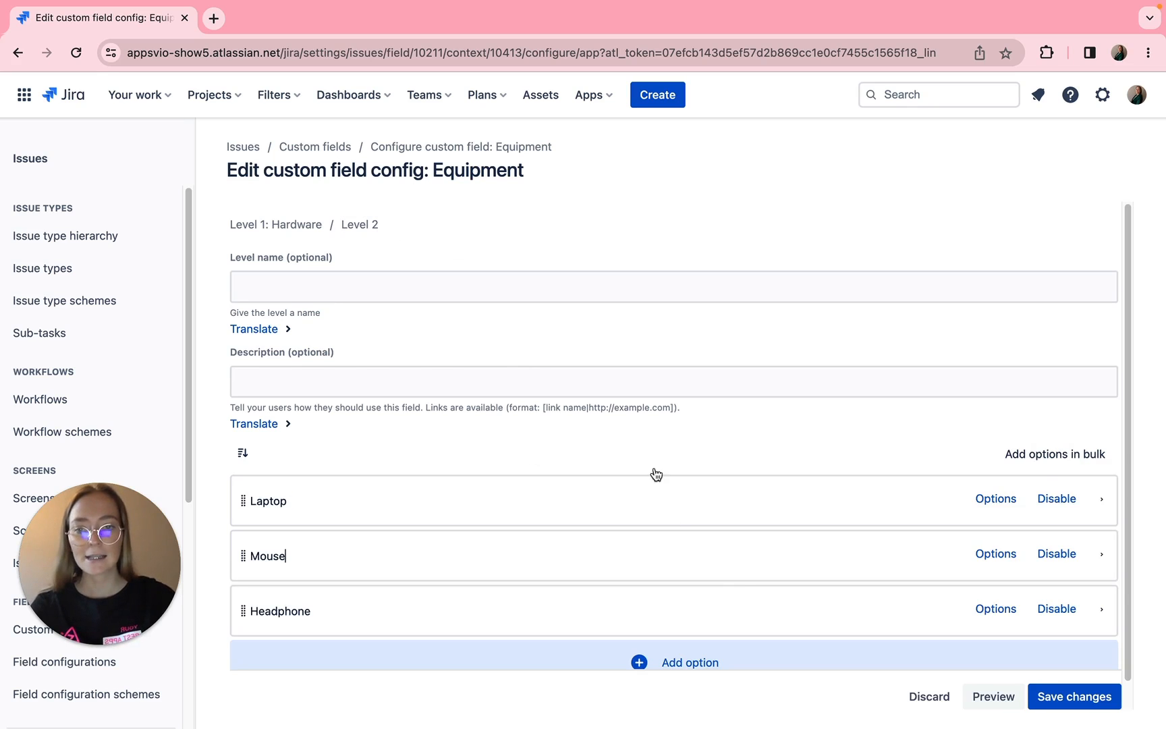
# - Add the Level 3 options Wireless and Basic under Headphone, and return to the Level 1 options
pyautogui.click(995, 608)
pyautogui.click(729, 567)
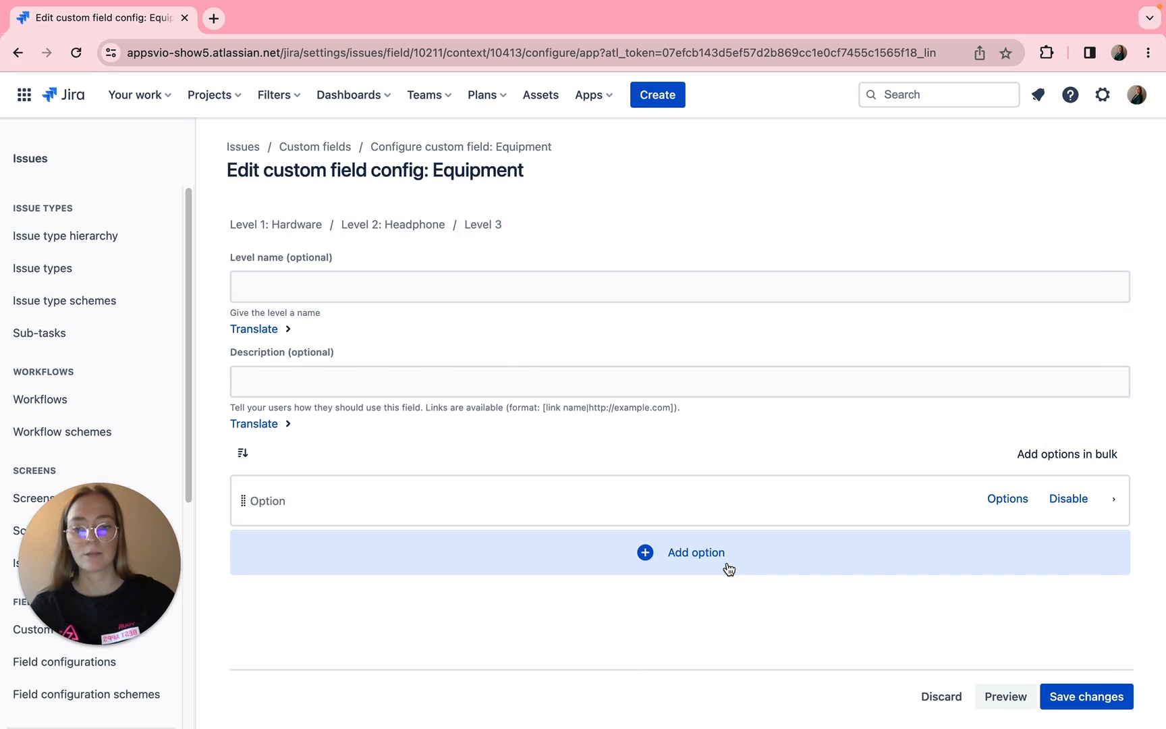
pyautogui.write('Wireless')
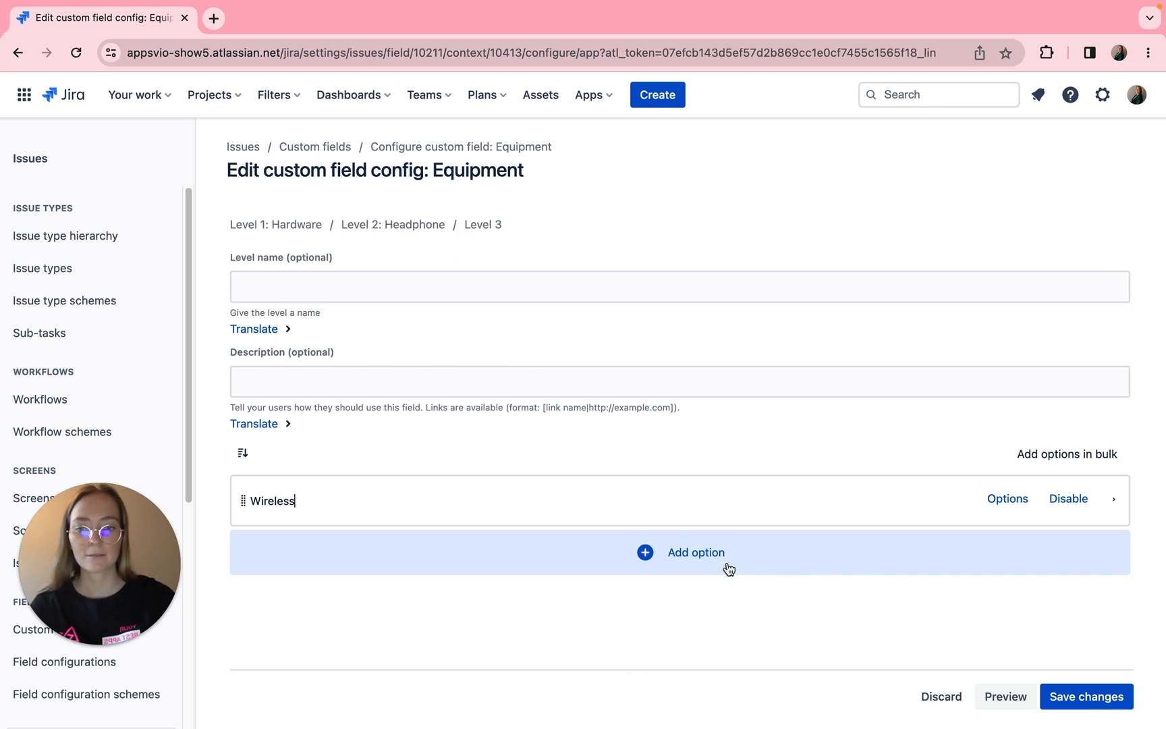
pyautogui.click(729, 569)
pyautogui.write('Ba')
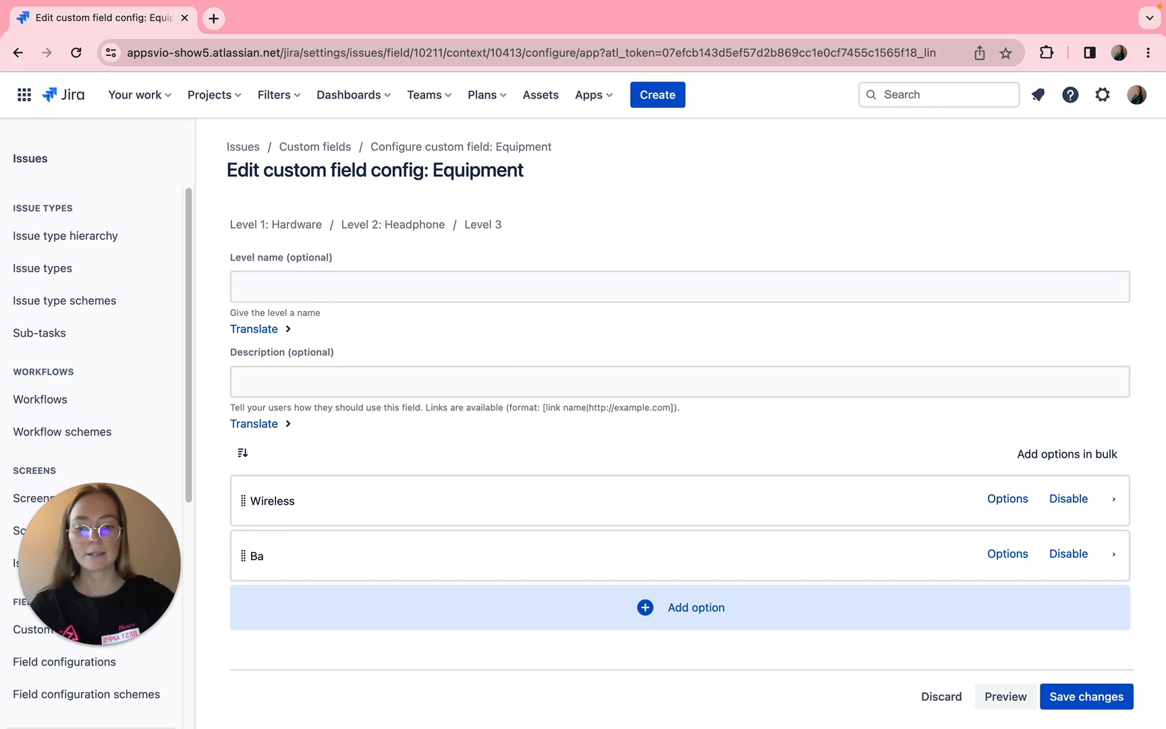
pyautogui.write('isic')
pyautogui.click(277, 224)
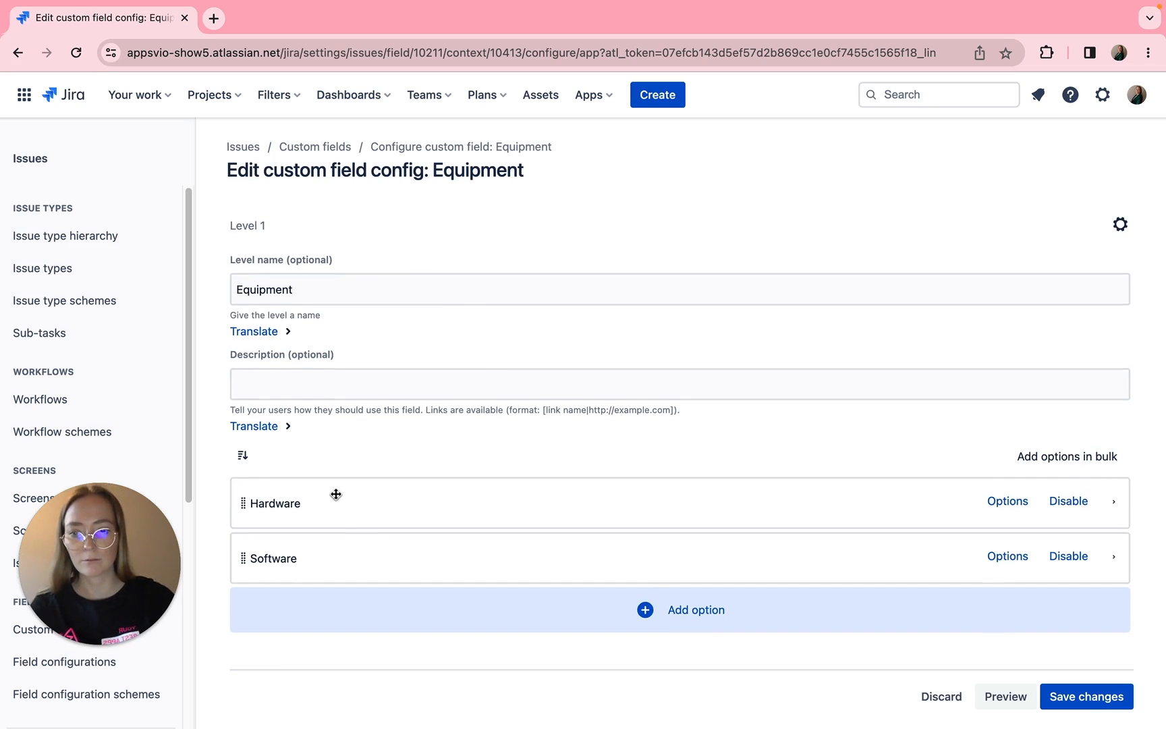
# - Add the Level 2 options Adobe, MacOS and Microsoft under Software in bulk
pyautogui.click(1015, 558)
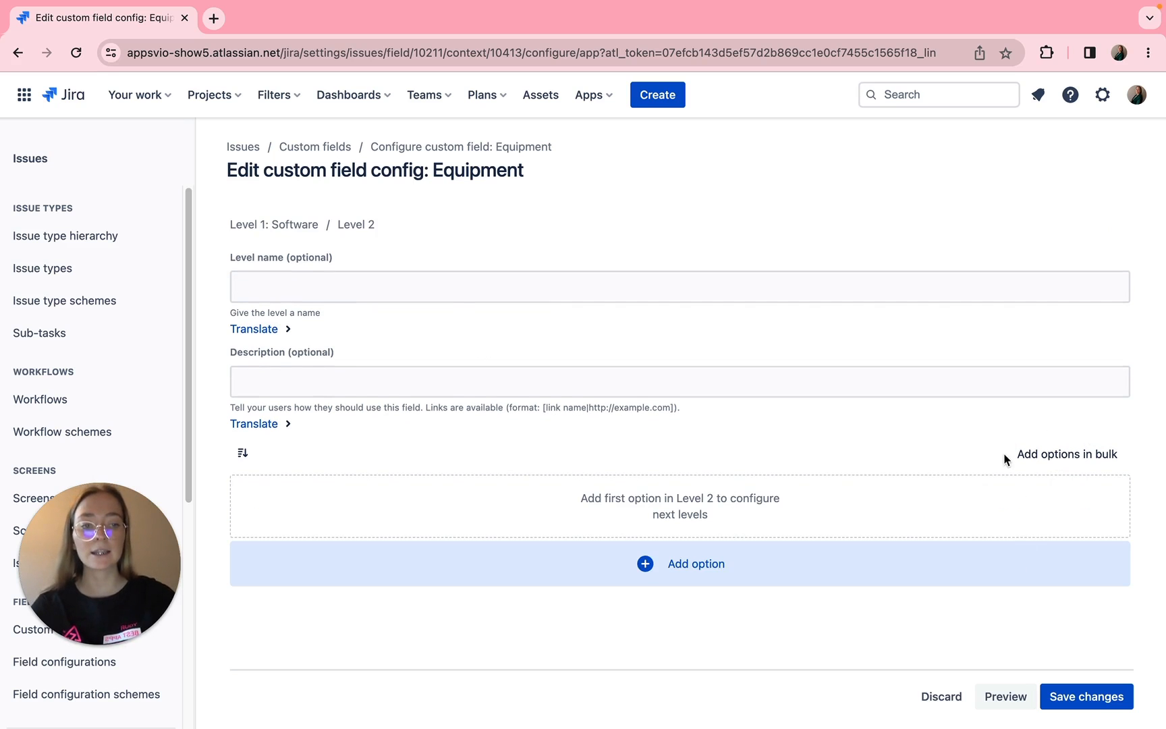
pyautogui.click(1060, 459)
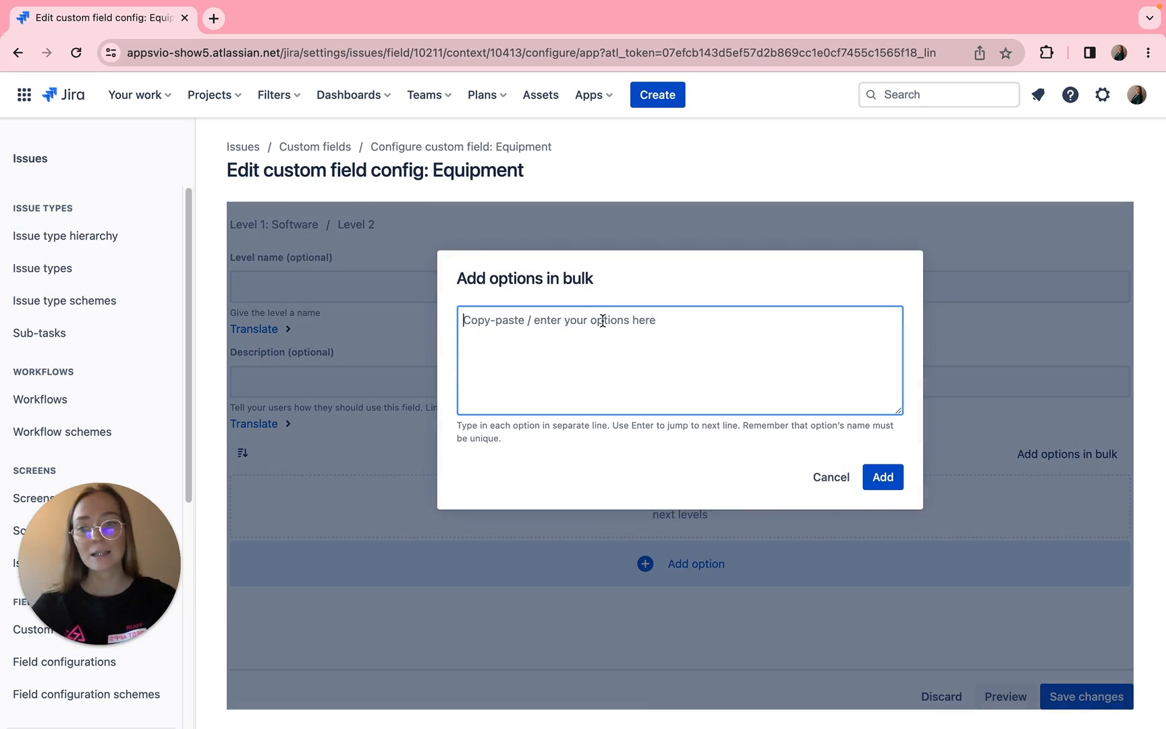
pyautogui.write('Adobe')
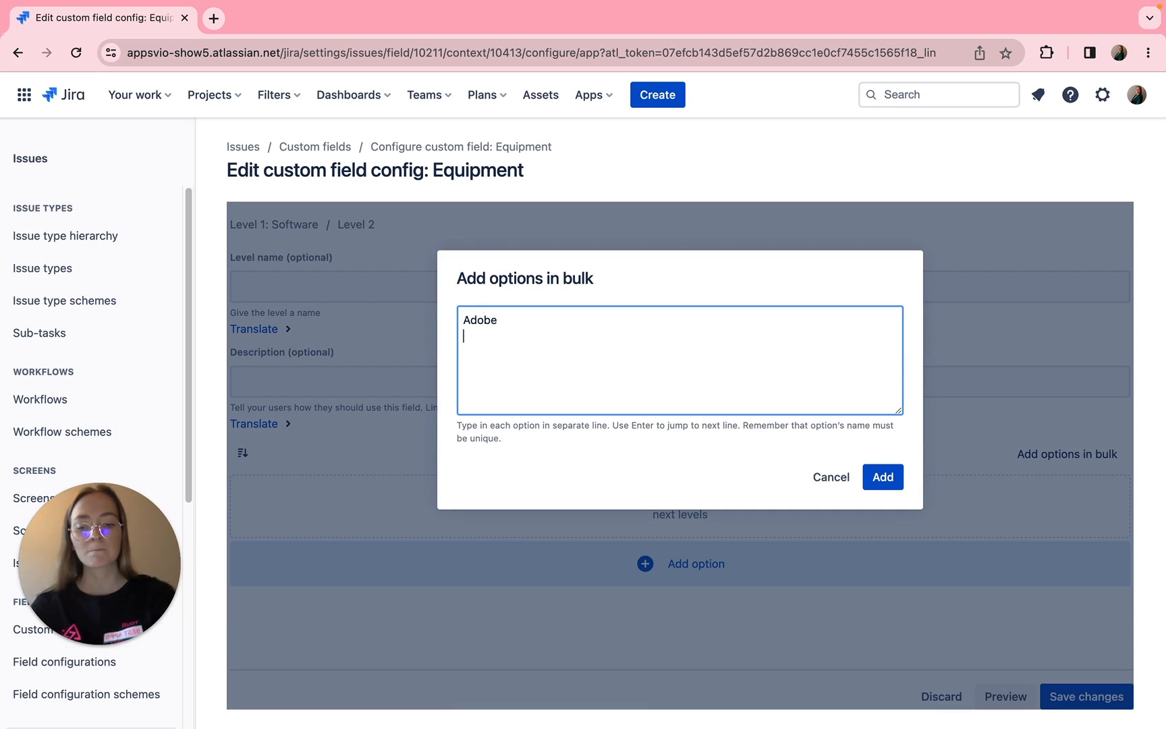
pyautogui.press('Return')
pyautogui.write('MacOS')
pyautogui.press('Return')
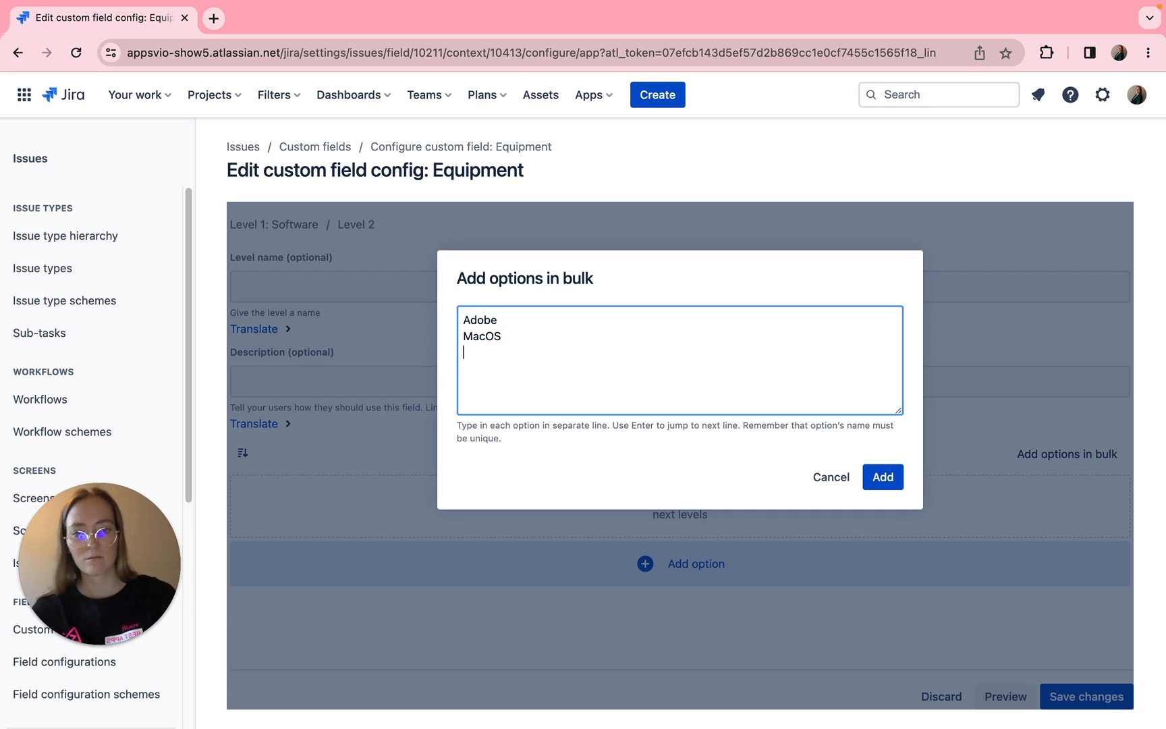
pyautogui.write('Microsfot')
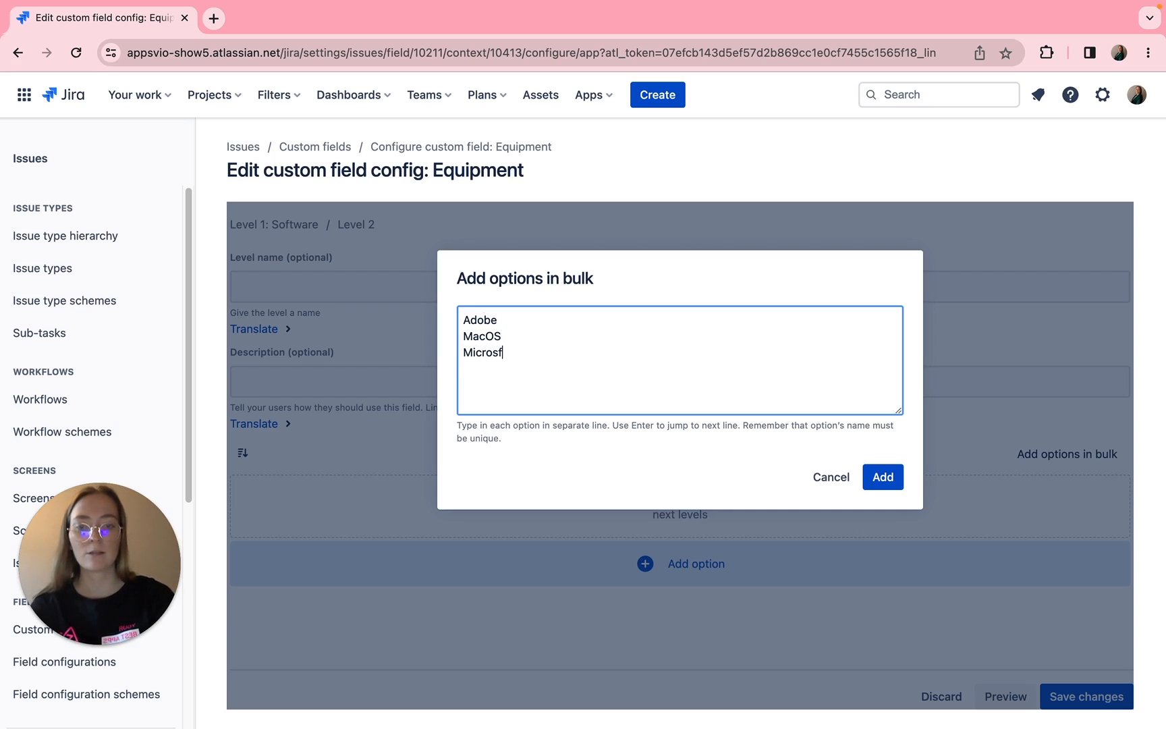
pyautogui.press('BackSpace')
pyautogui.write('oft')
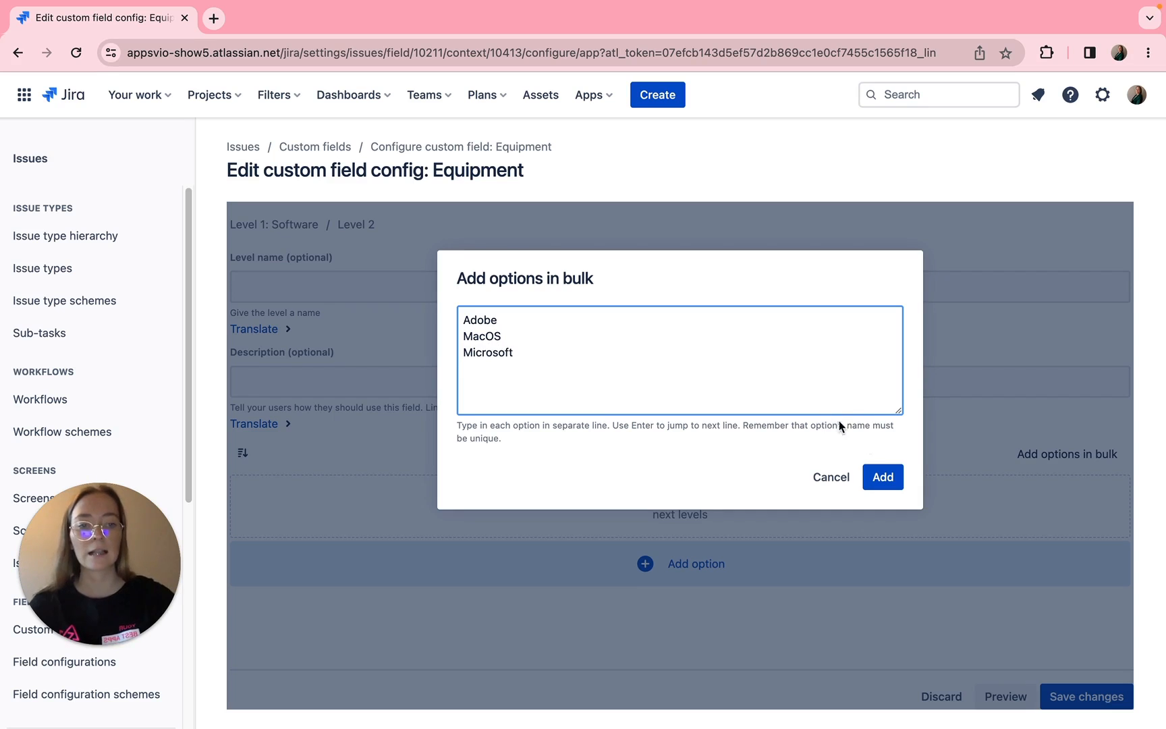
pyautogui.click(881, 477)
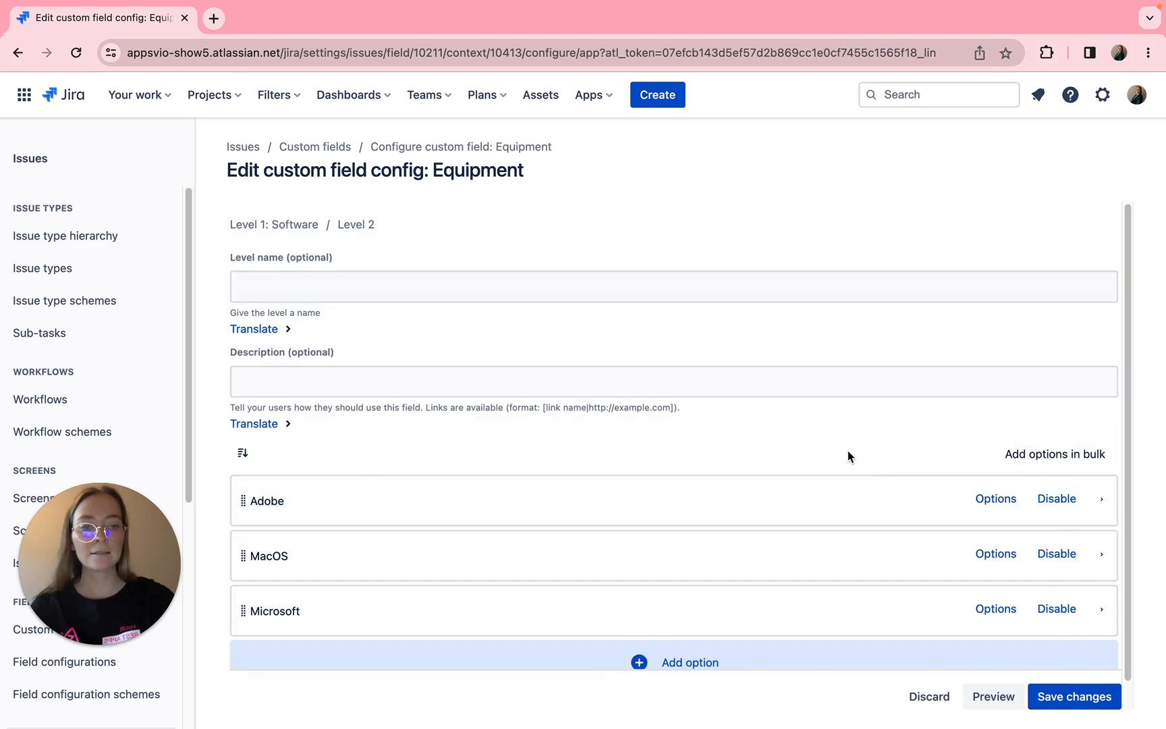
# - Add the Level 3 options Photoshop, Premiere and Illustrator under Adobe in bulk, and return to the Software options
pyautogui.scroll(-1, 356, 483)
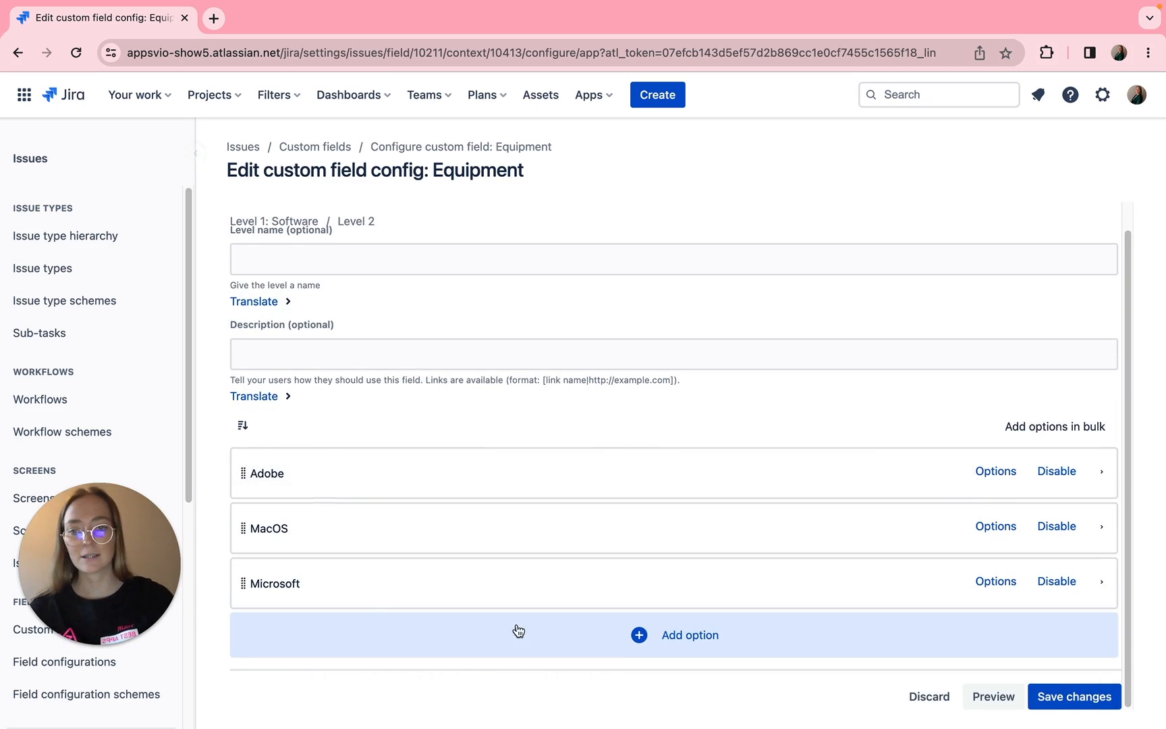
pyautogui.click(997, 471)
pyautogui.click(1091, 454)
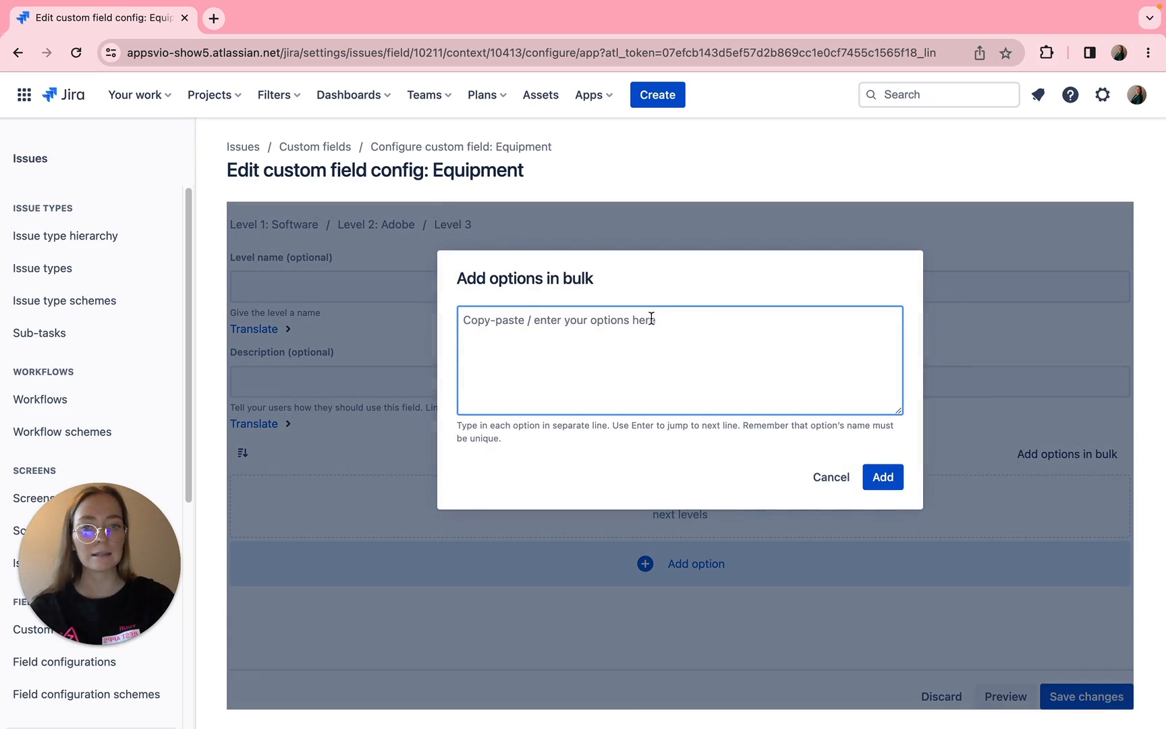
pyautogui.write('Photo')
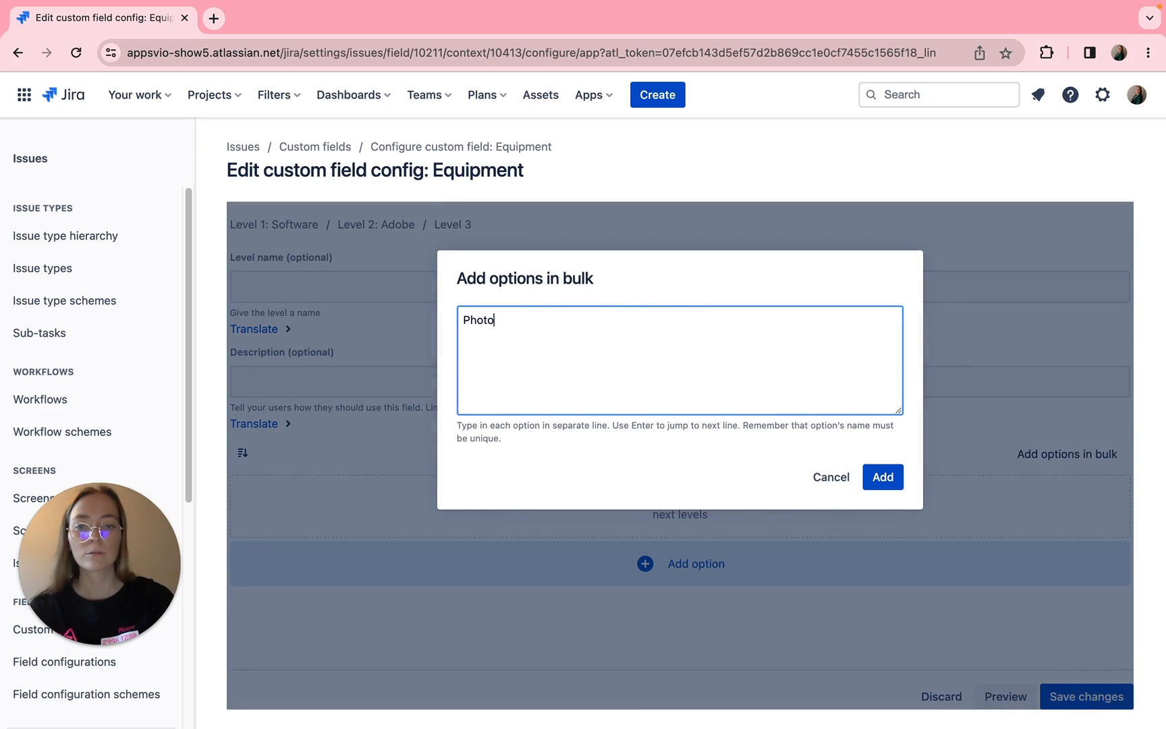
pyautogui.write('shop Premiere')
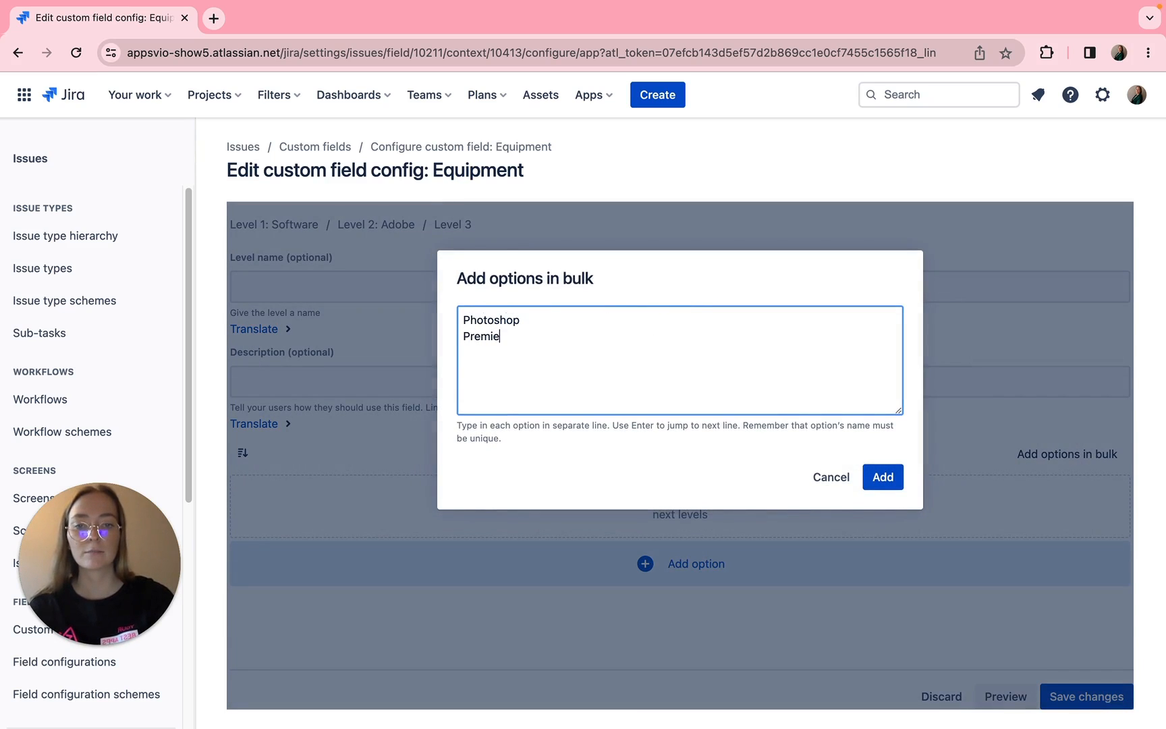
pyautogui.press('Return')
pyautogui.write('Illustrator')
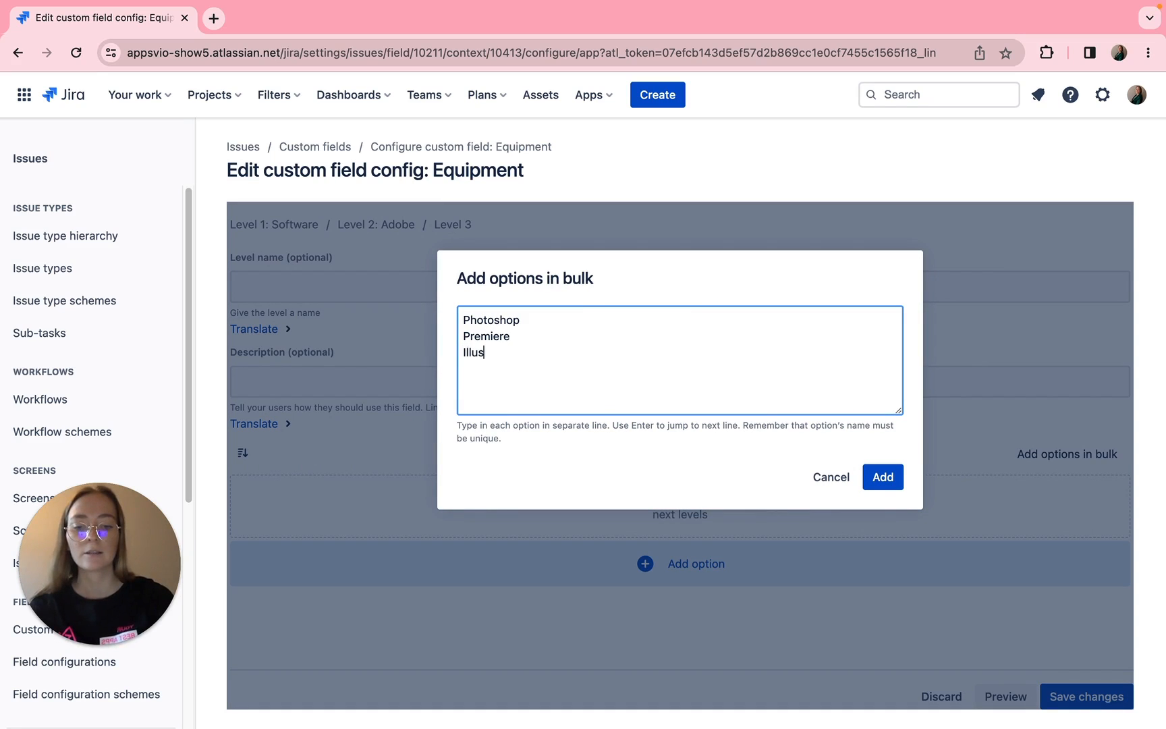
pyautogui.click(882, 476)
pyautogui.click(388, 231)
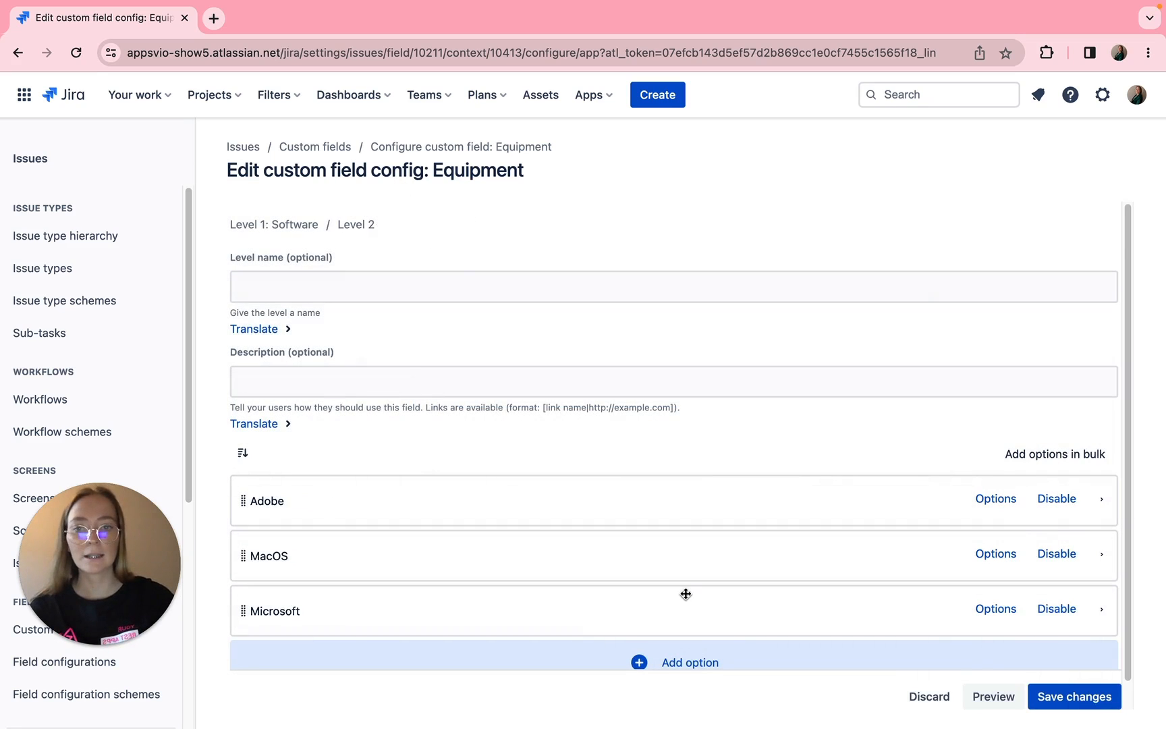
# - Add the Level 3 options Keynote and Safari under MacOS in bulk, and return to the Software options
pyautogui.click(982, 531)
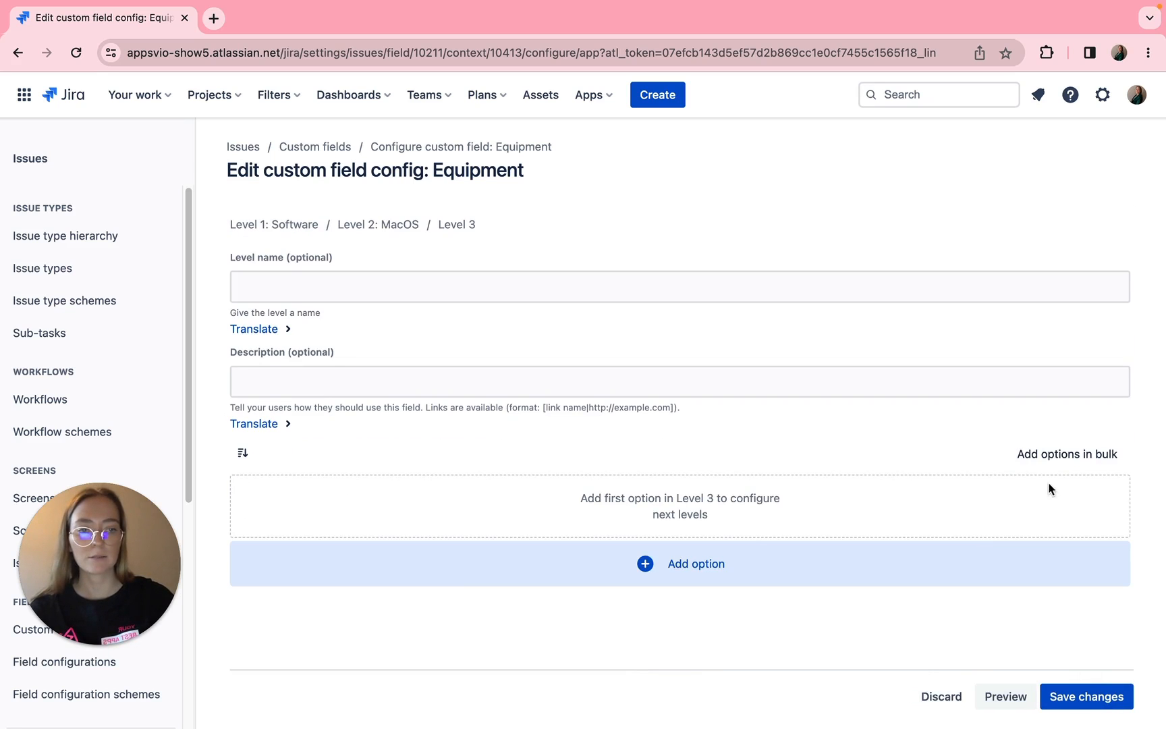
pyautogui.click(1041, 452)
pyautogui.write('Keynote')
pyautogui.press('Return')
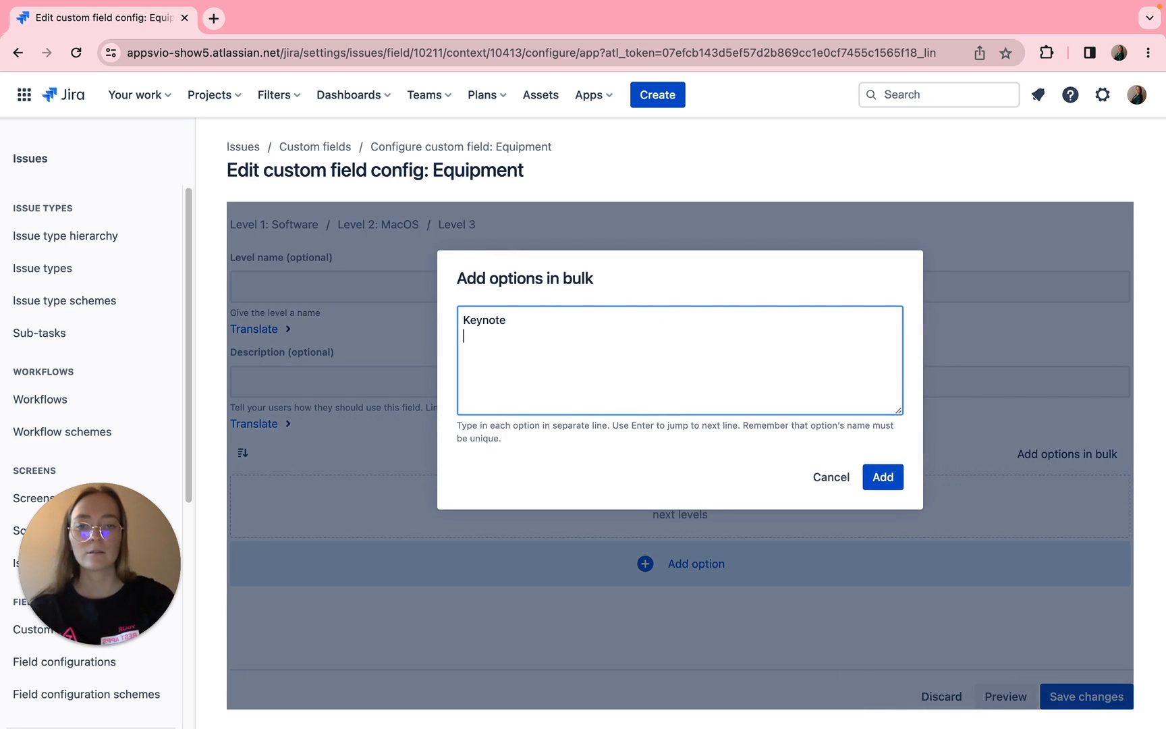
pyautogui.write('Safari')
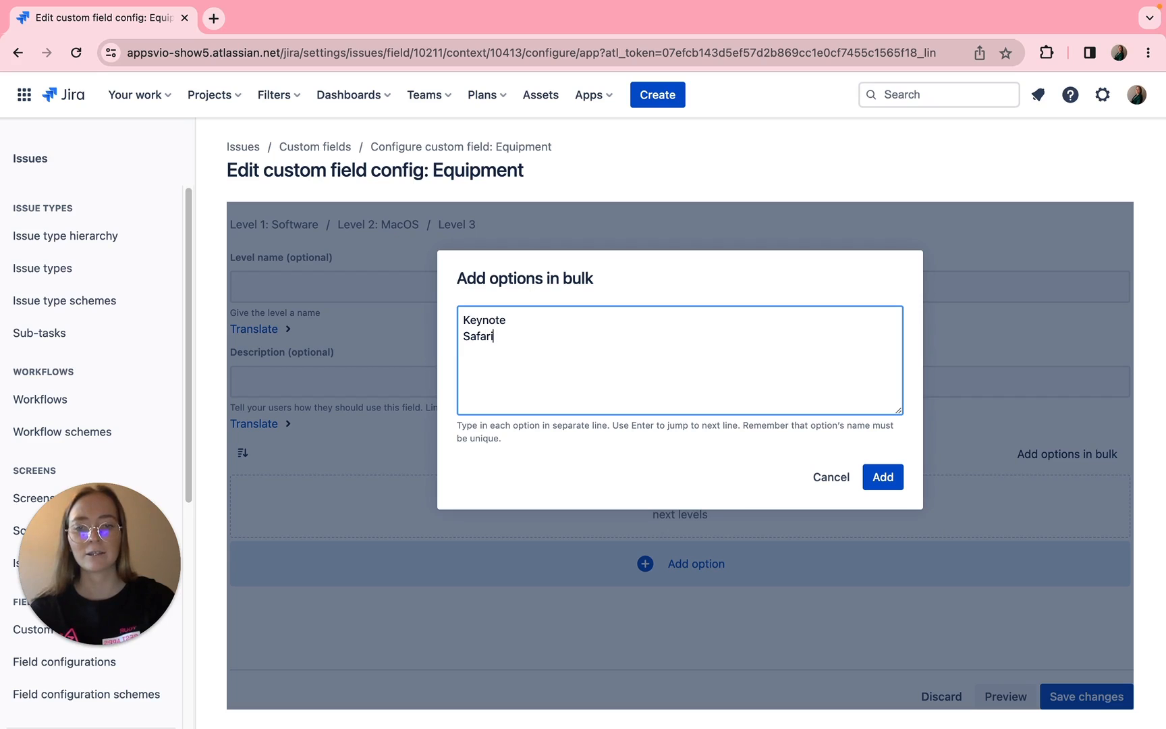
pyautogui.click(881, 476)
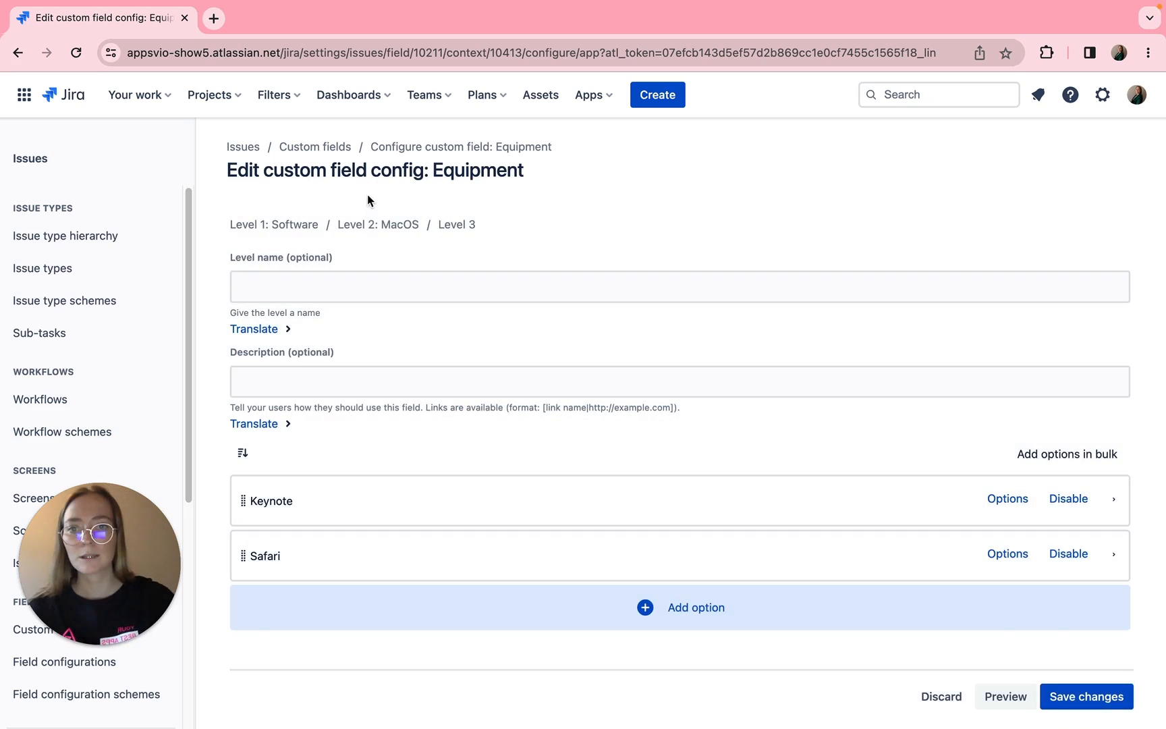
pyautogui.click(378, 224)
# - Add the Level 3 options Word, PowerPoint and Excel under Microsoft in bulk, and save the configuration from Level 1
pyautogui.click(1012, 609)
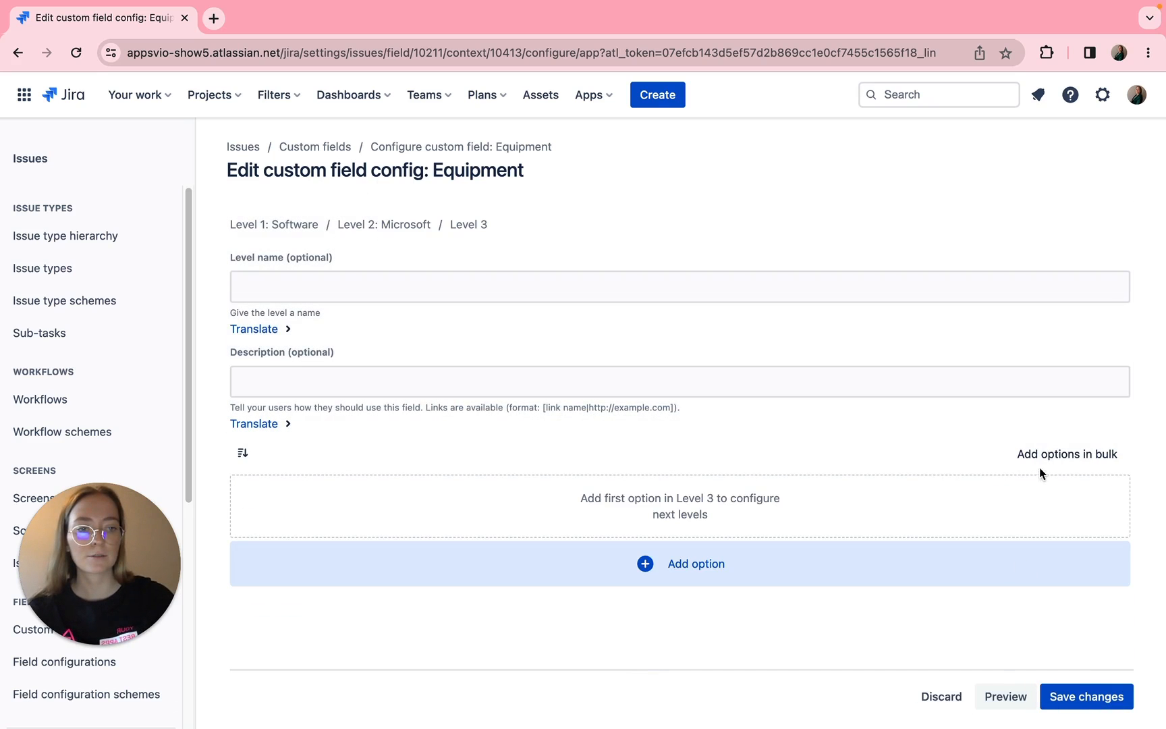
pyautogui.click(1059, 453)
pyautogui.write('Word')
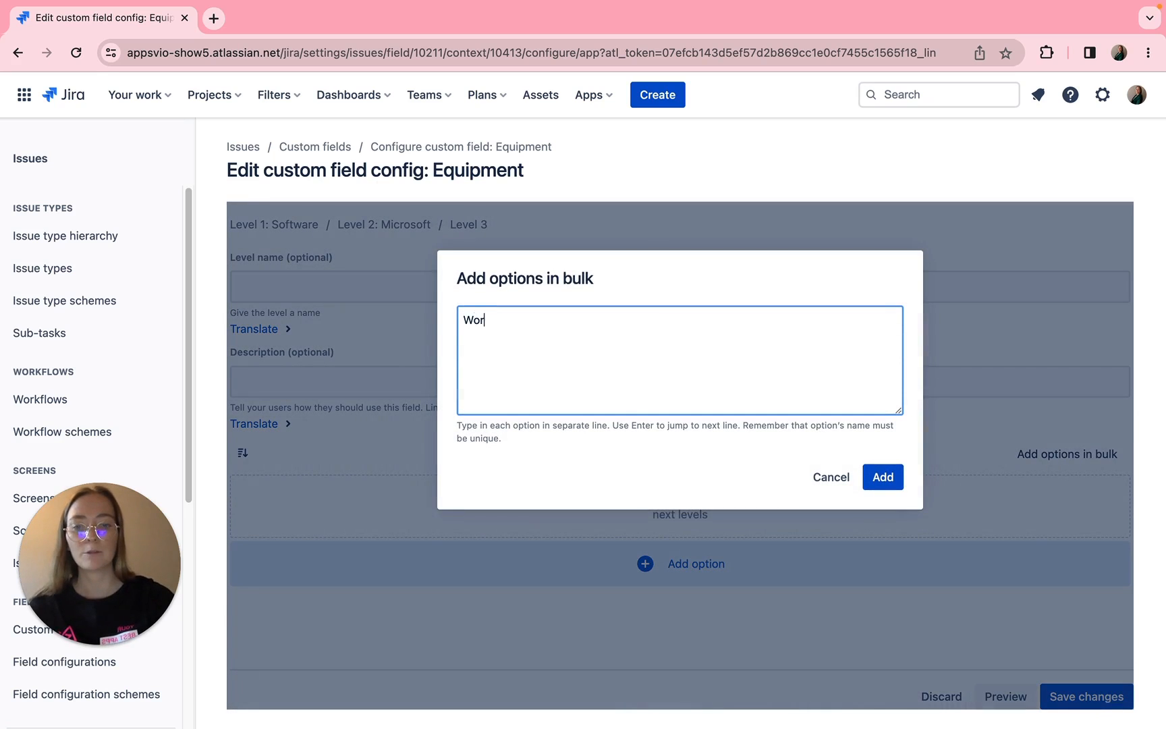
pyautogui.press('Return')
pyautogui.write('PowerPoint')
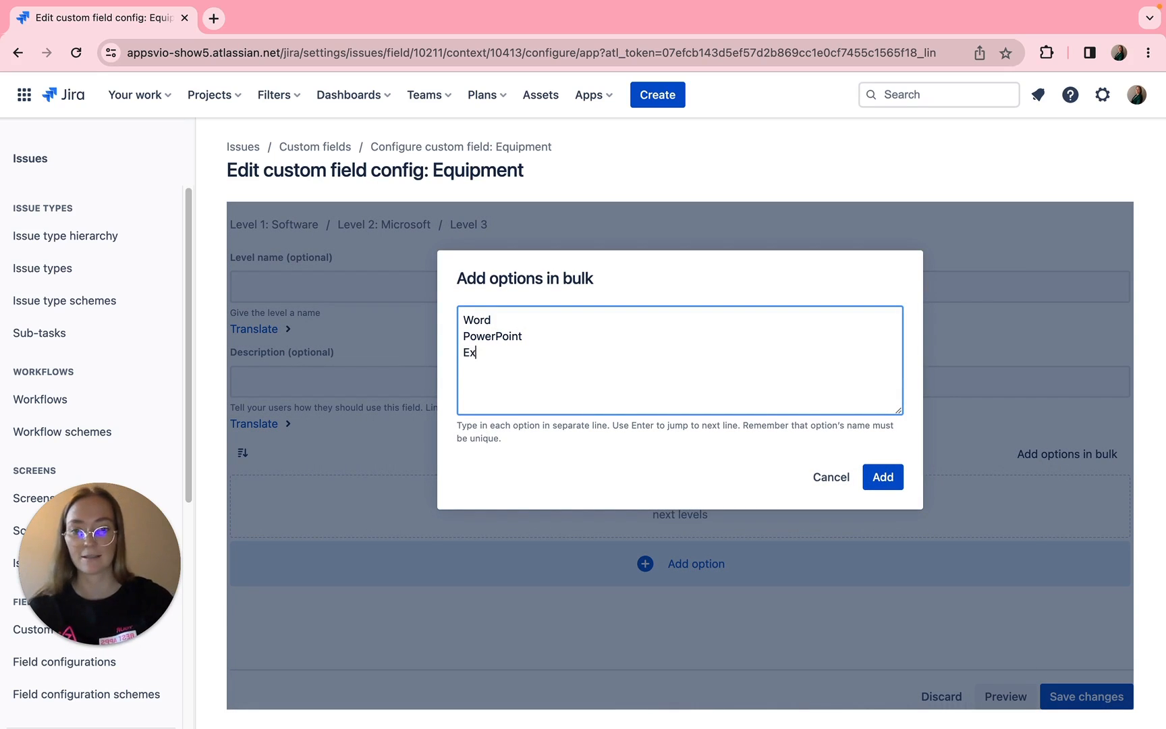
pyautogui.click(882, 477)
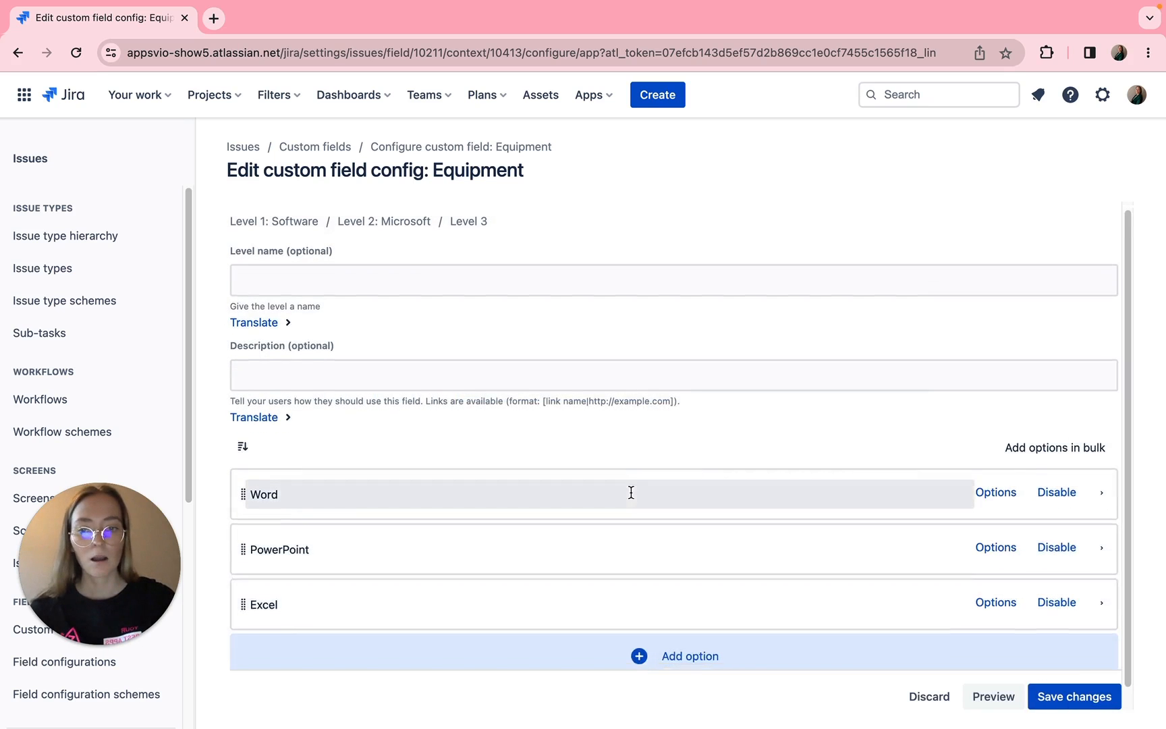
pyautogui.click(293, 220)
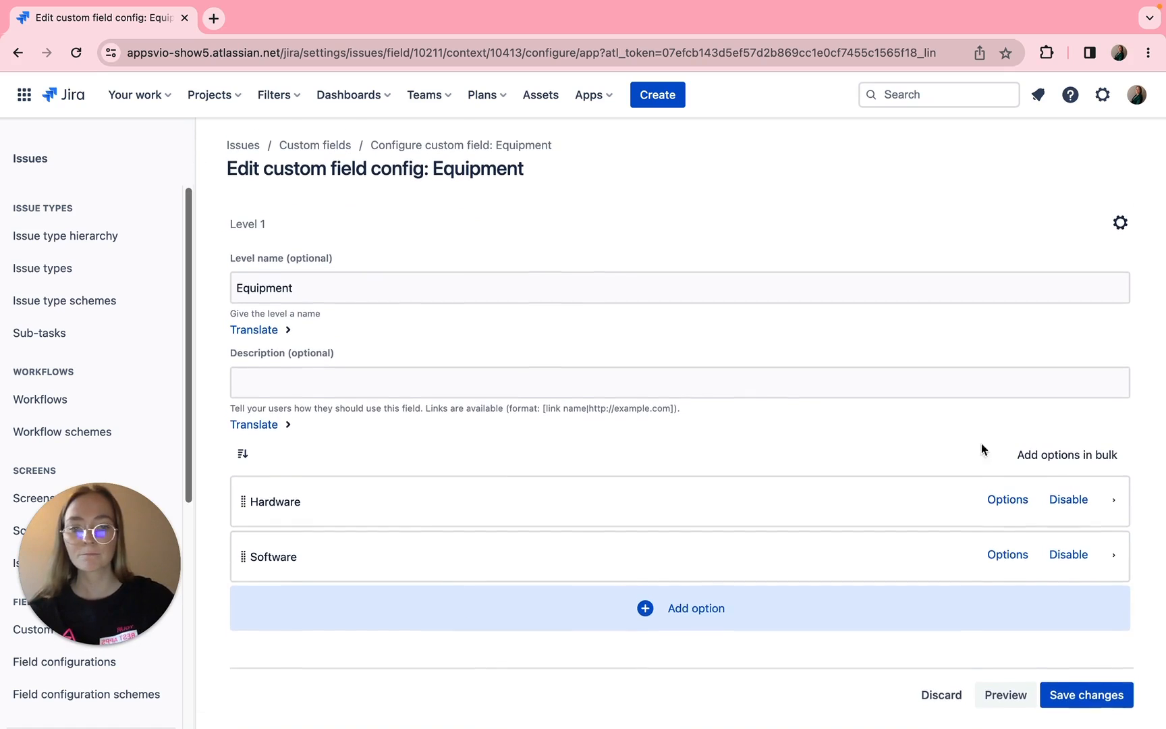
pyautogui.click(1105, 703)
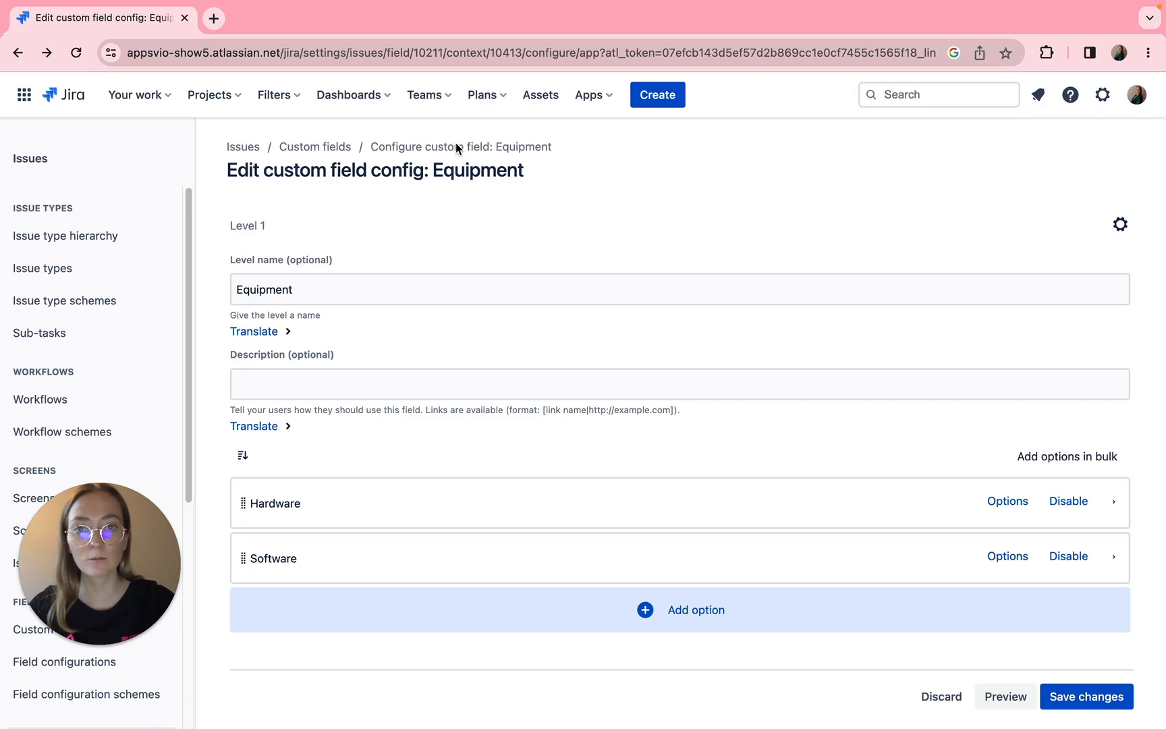
# - Open the applicable context settings of the Equipment field's default configuration scheme and select the Task issue type
pyautogui.click(532, 152)
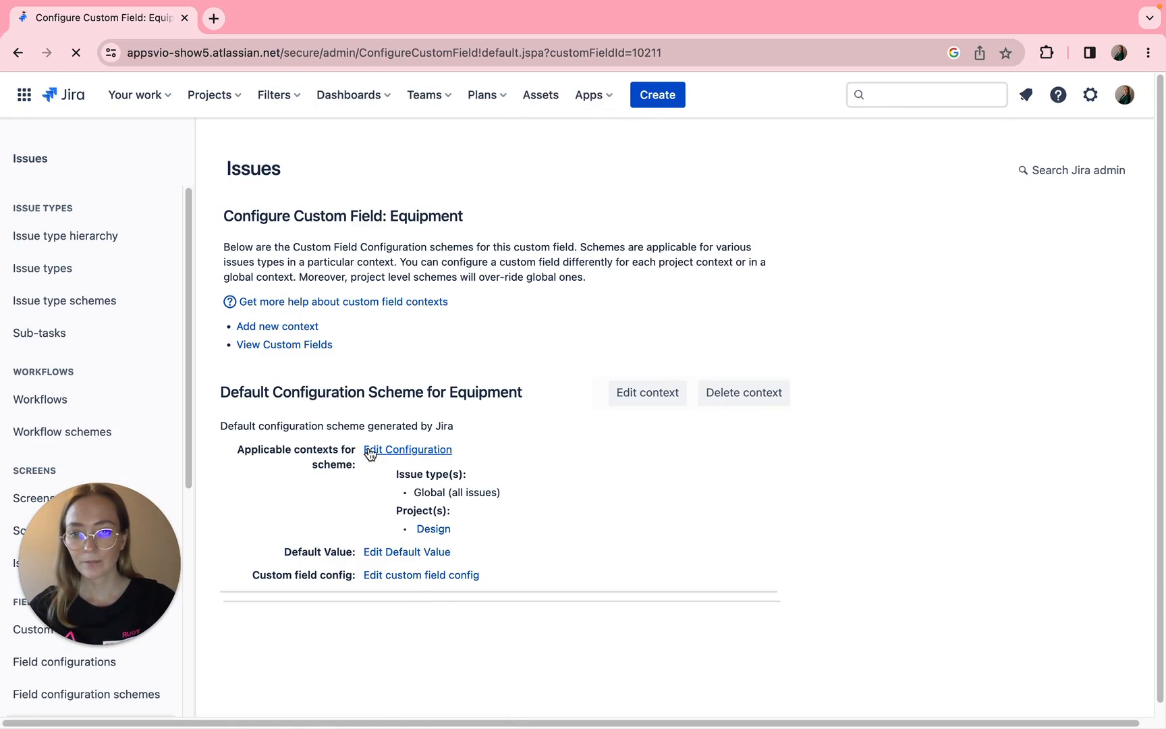
pyautogui.click(382, 453)
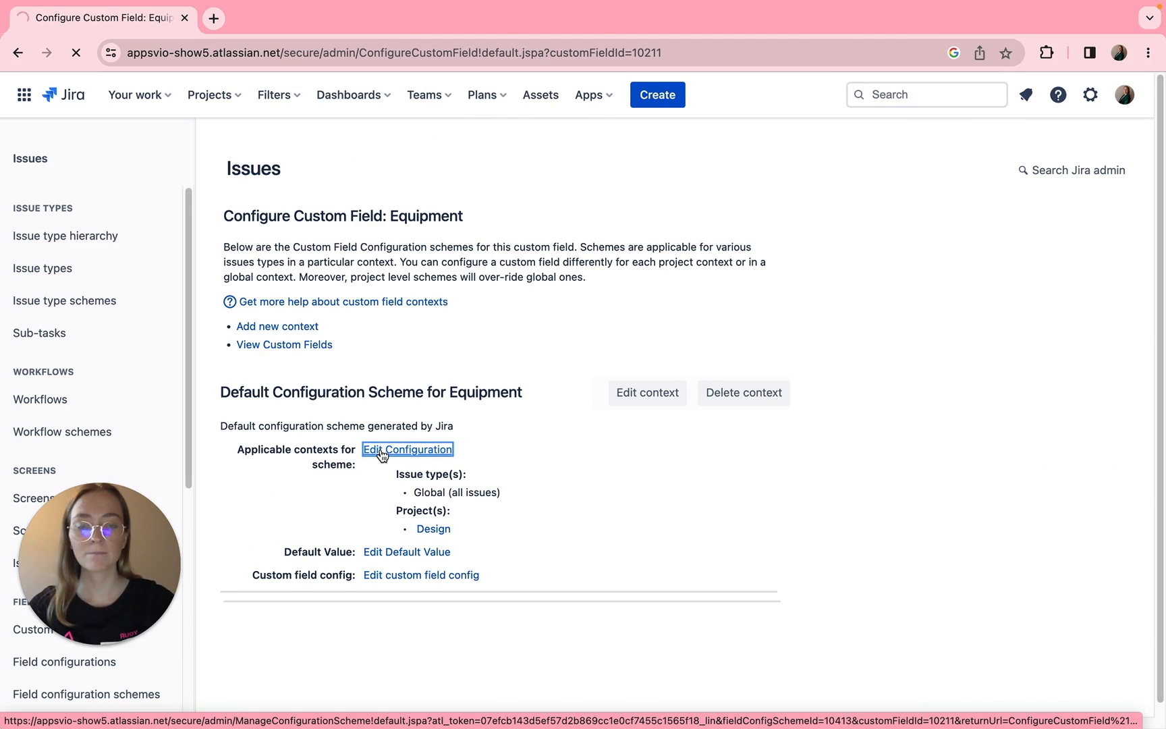
pyautogui.scroll(-3, 573, 604)
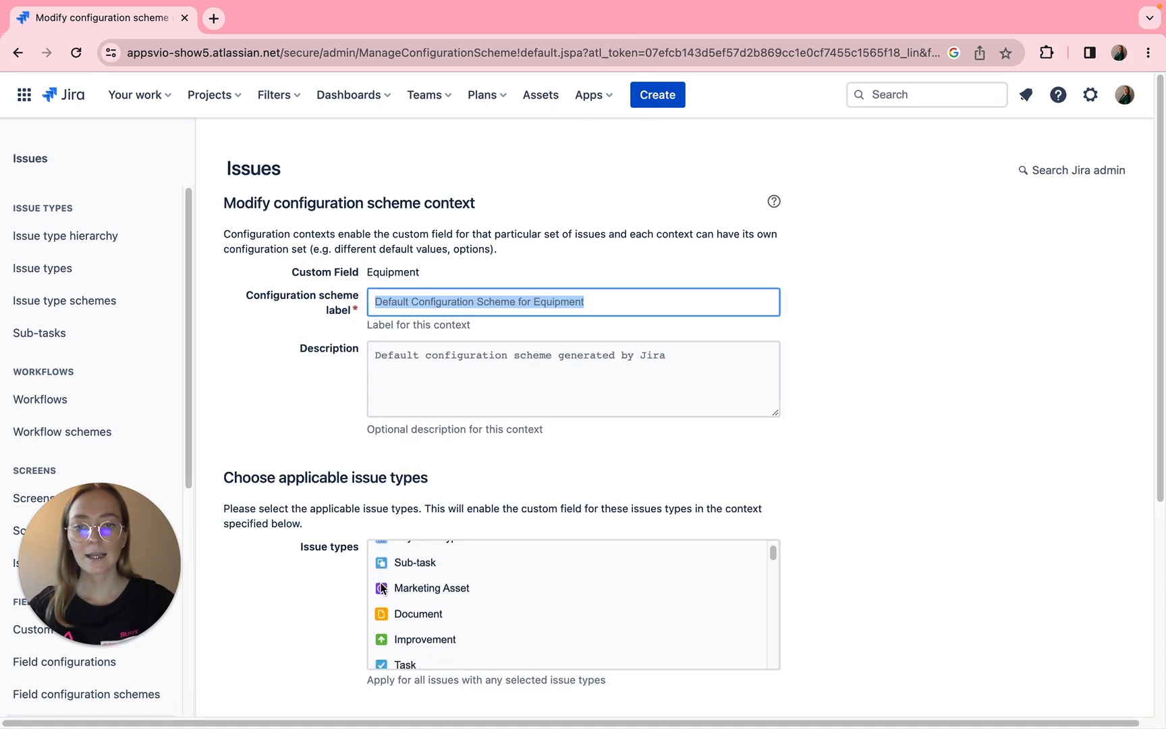
pyautogui.scroll(-3, 307, 585)
pyautogui.click(413, 388)
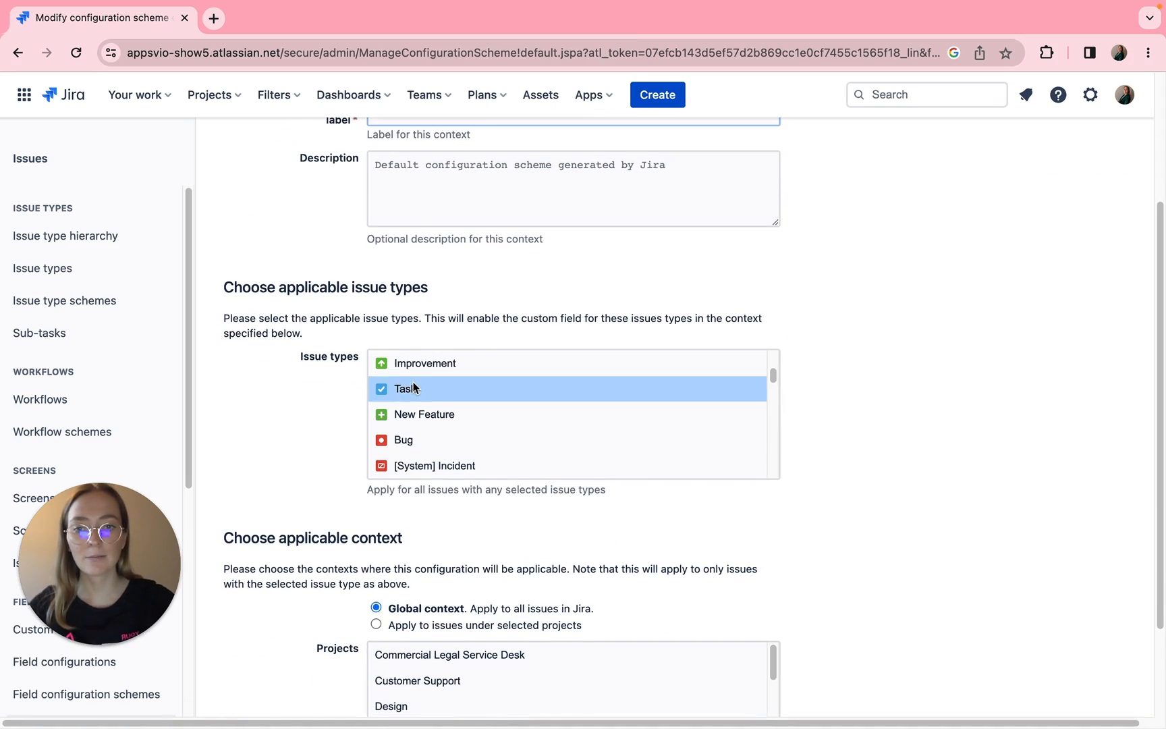
# - Restrict the applicable context to issues under selected projects and choose the Design project
pyautogui.scroll(-3, 370, 443)
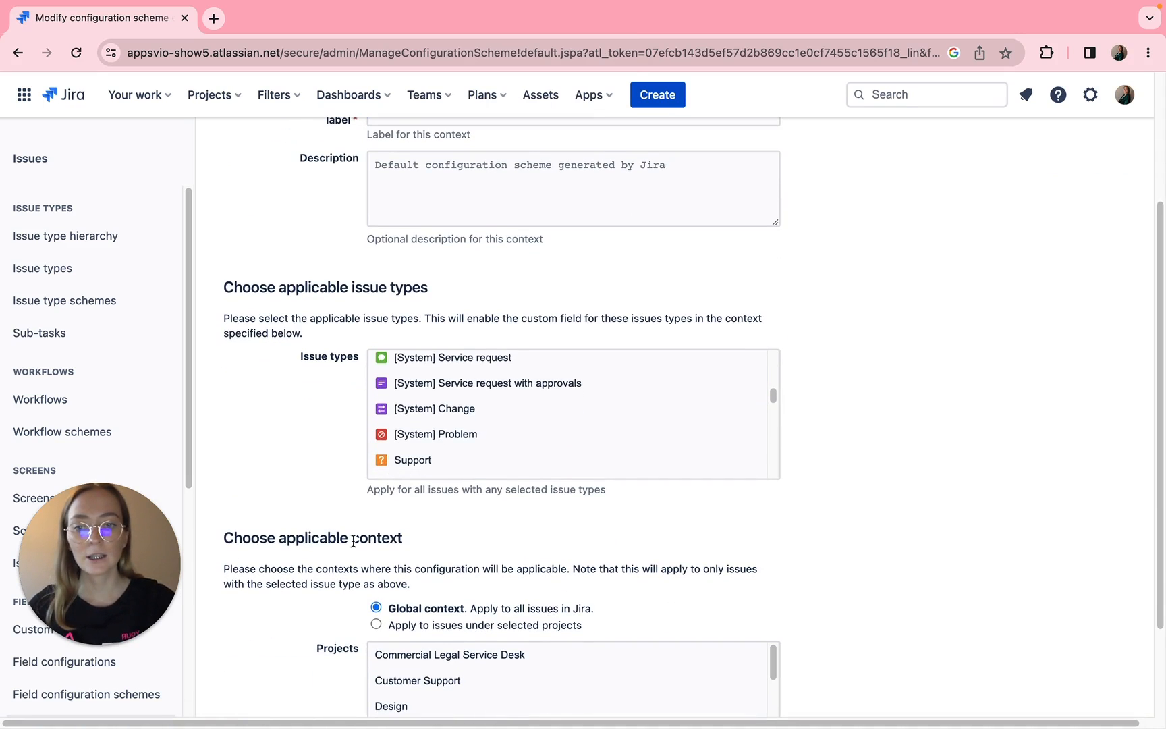
pyautogui.scroll(-2, 395, 462)
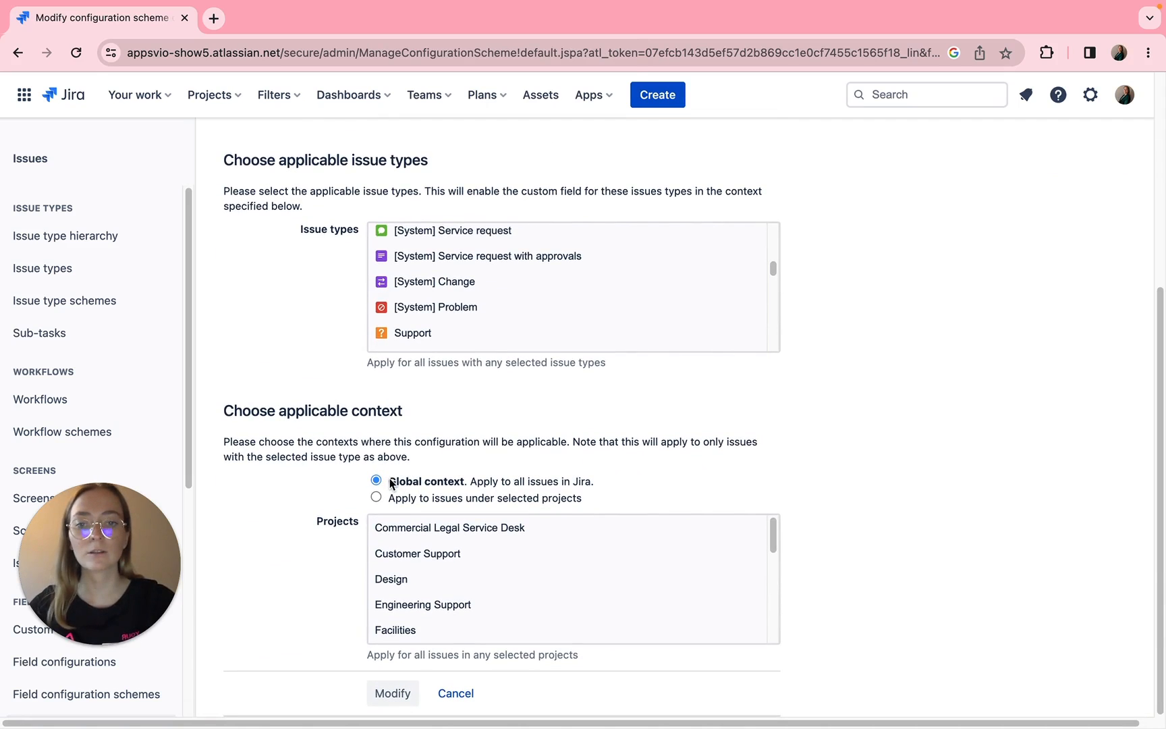
pyautogui.click(376, 498)
pyautogui.scroll(-1, 459, 579)
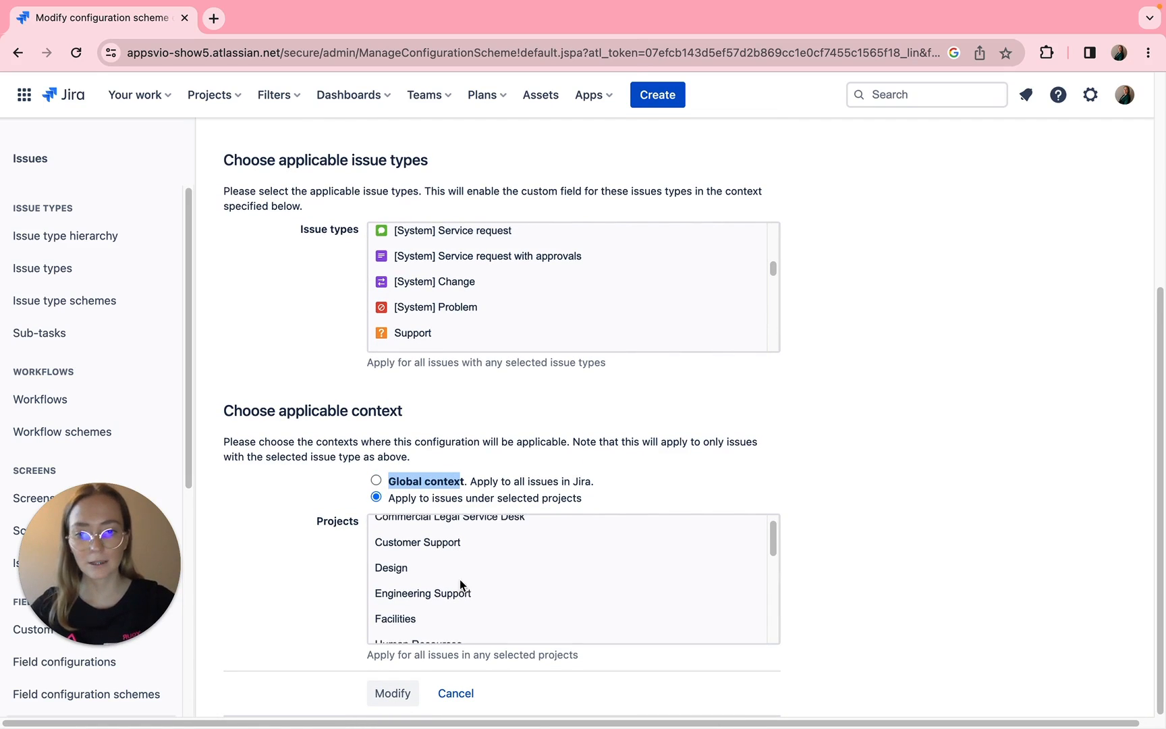
pyautogui.click(408, 565)
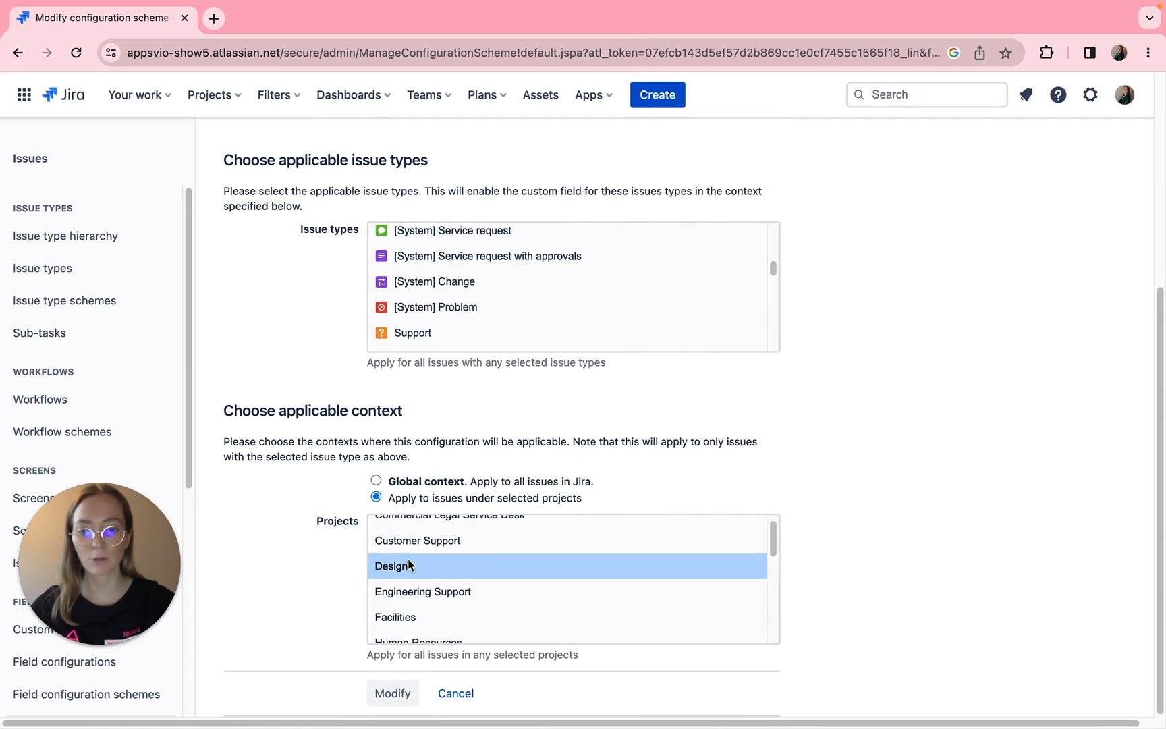
# - Save the modified context of the Equipment field and filter the custom fields list by "equipment"
pyautogui.click(401, 699)
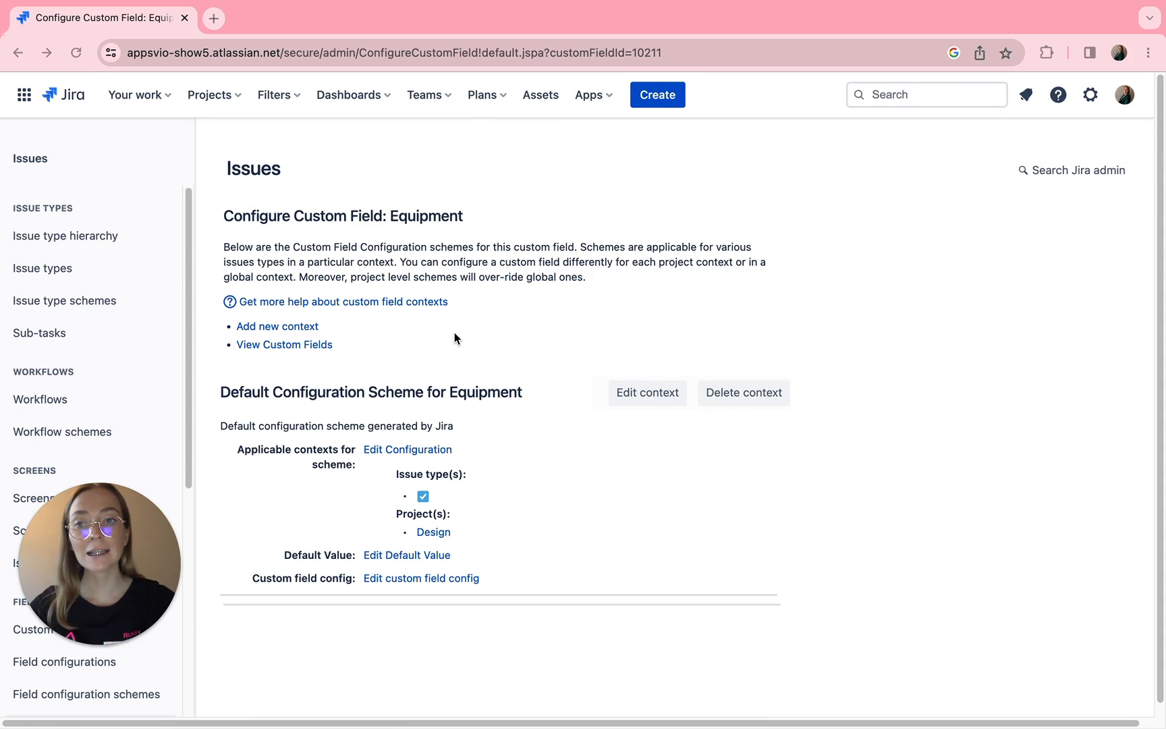
pyautogui.scroll(-8, 86, 361)
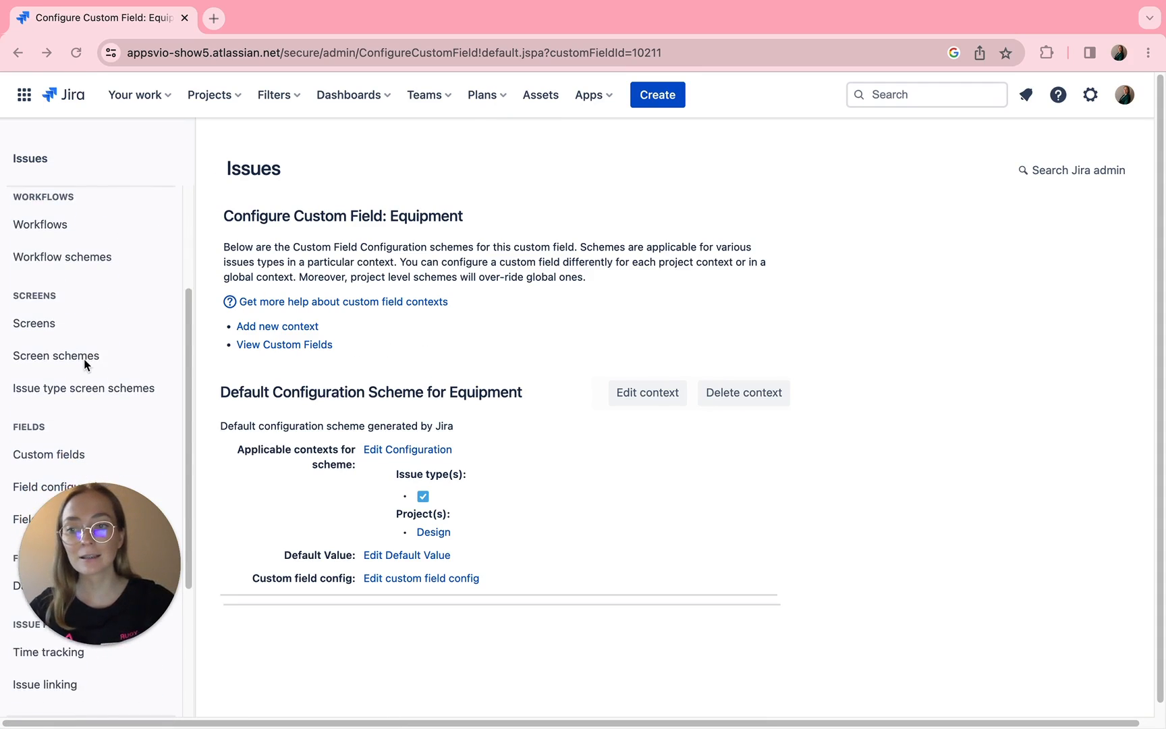
pyautogui.click(49, 346)
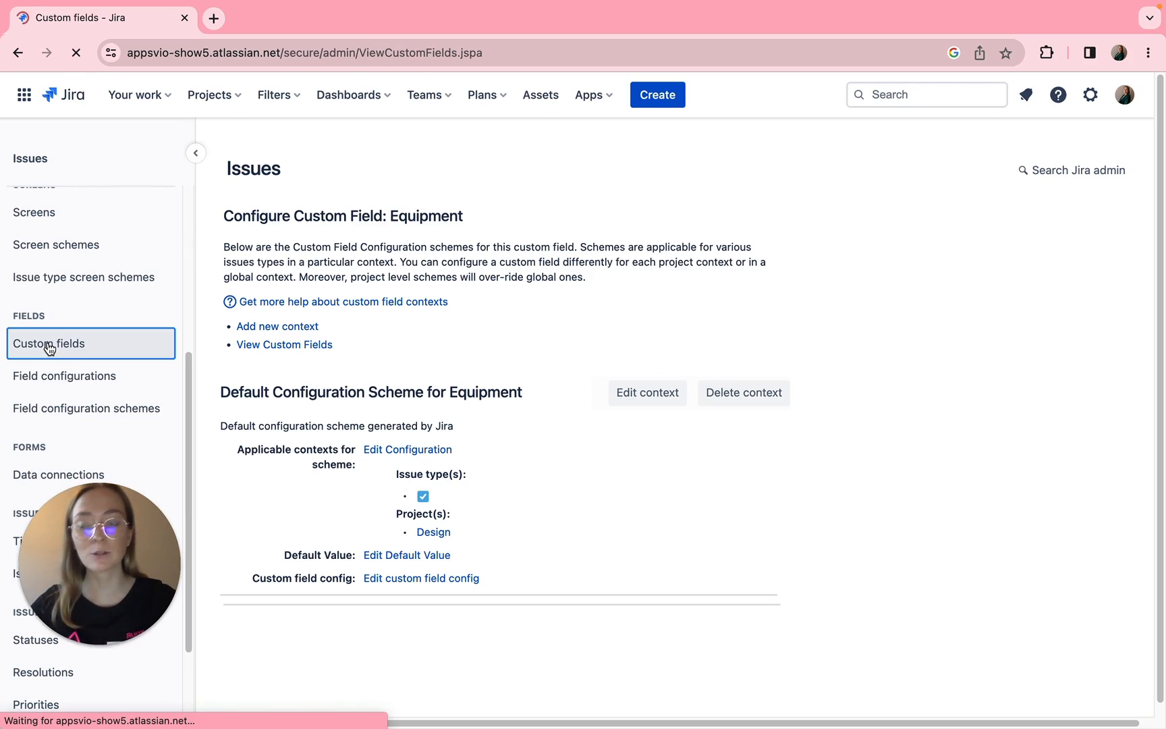
pyautogui.click(364, 235)
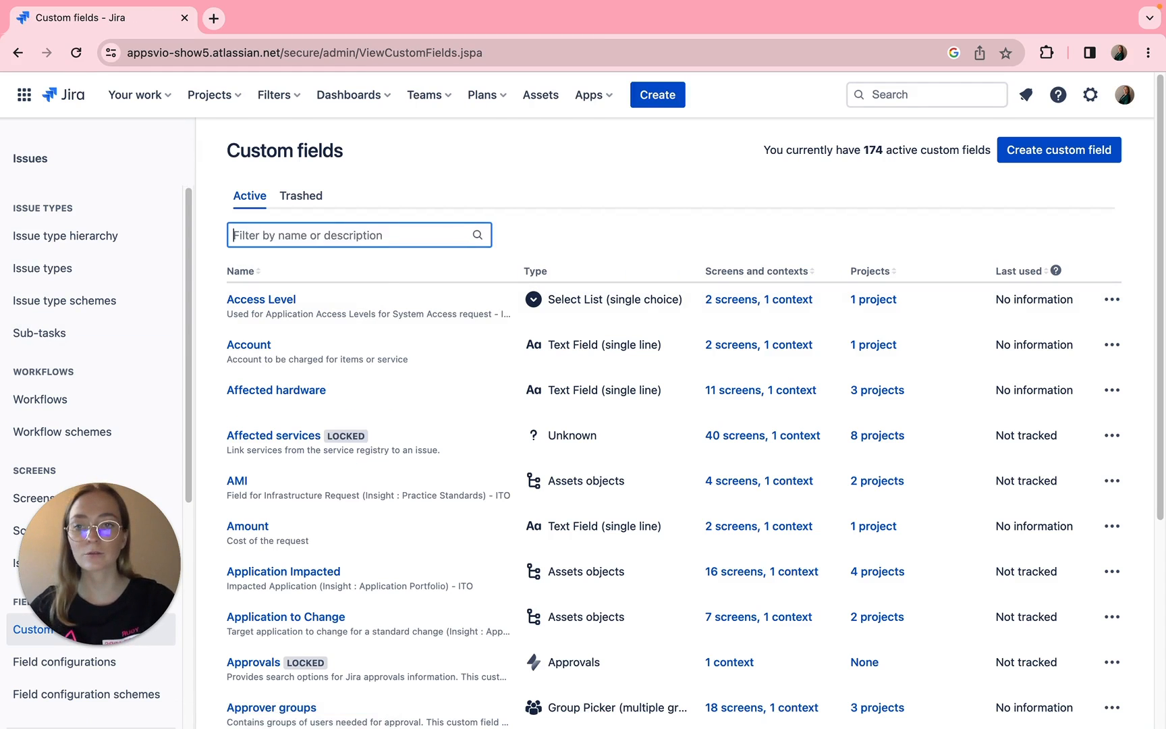
pyautogui.write('equipment')
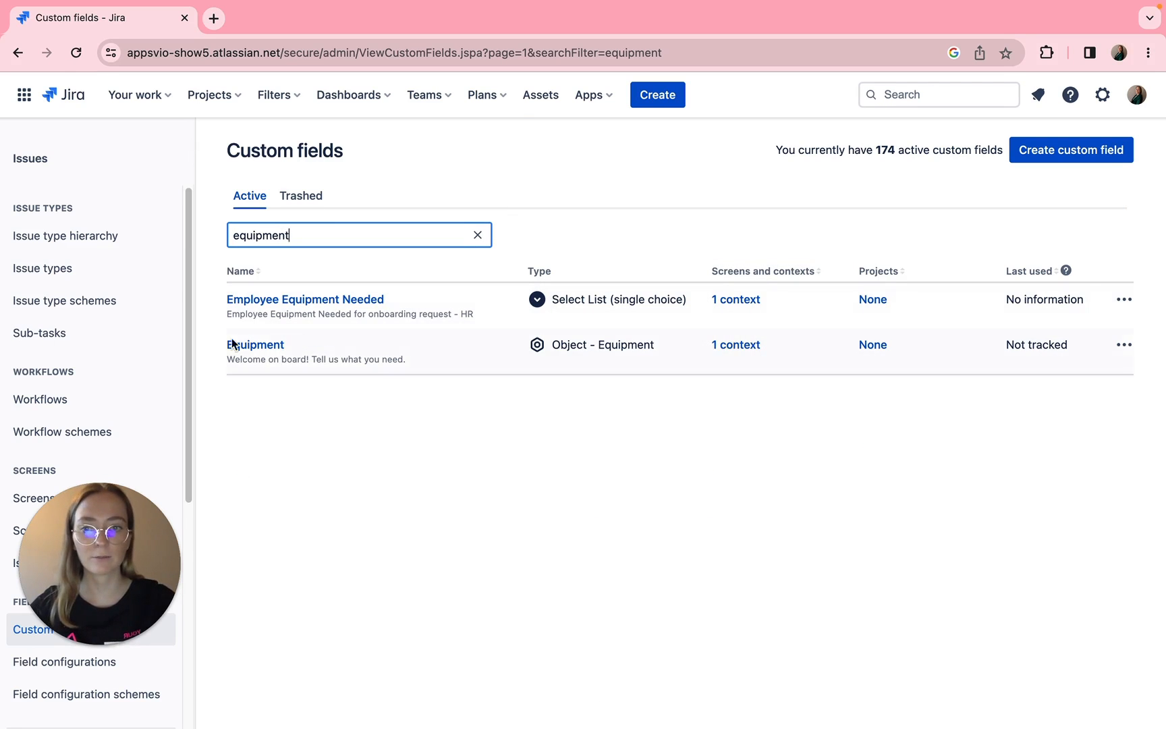
# - Associate the Equipment field with the DESIGN: Web design process create issue screen and edit/view issue screen
pyautogui.click(746, 344)
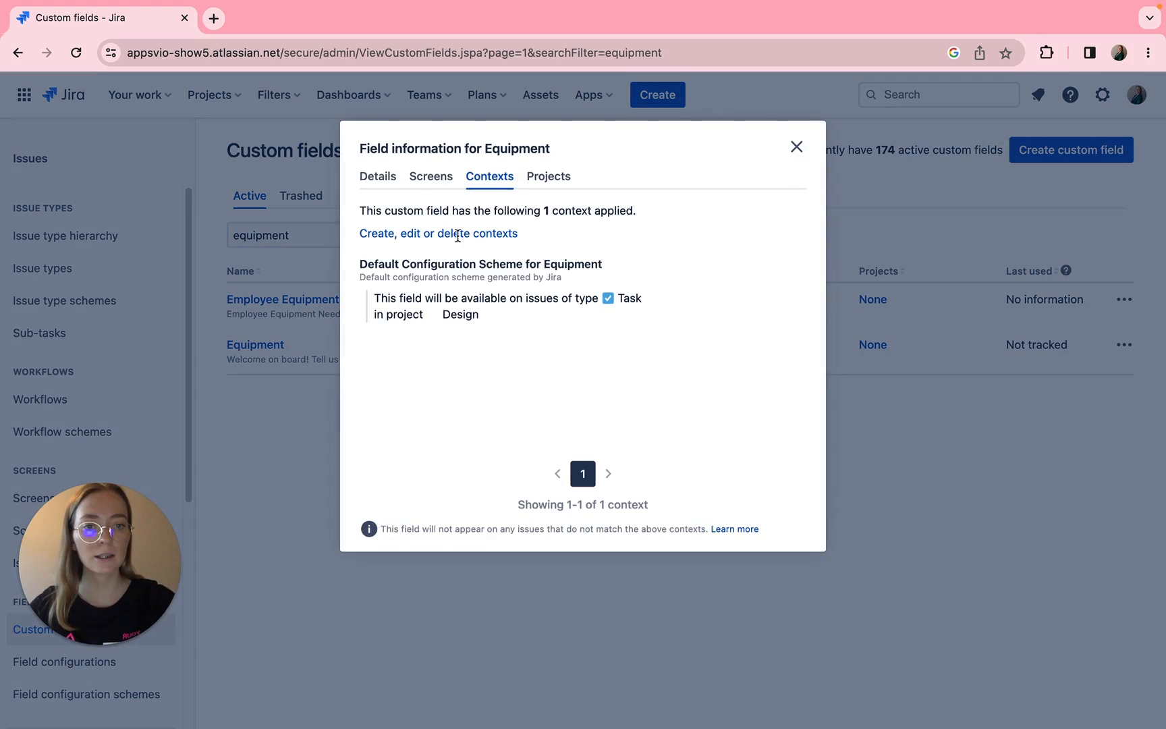
pyautogui.click(448, 177)
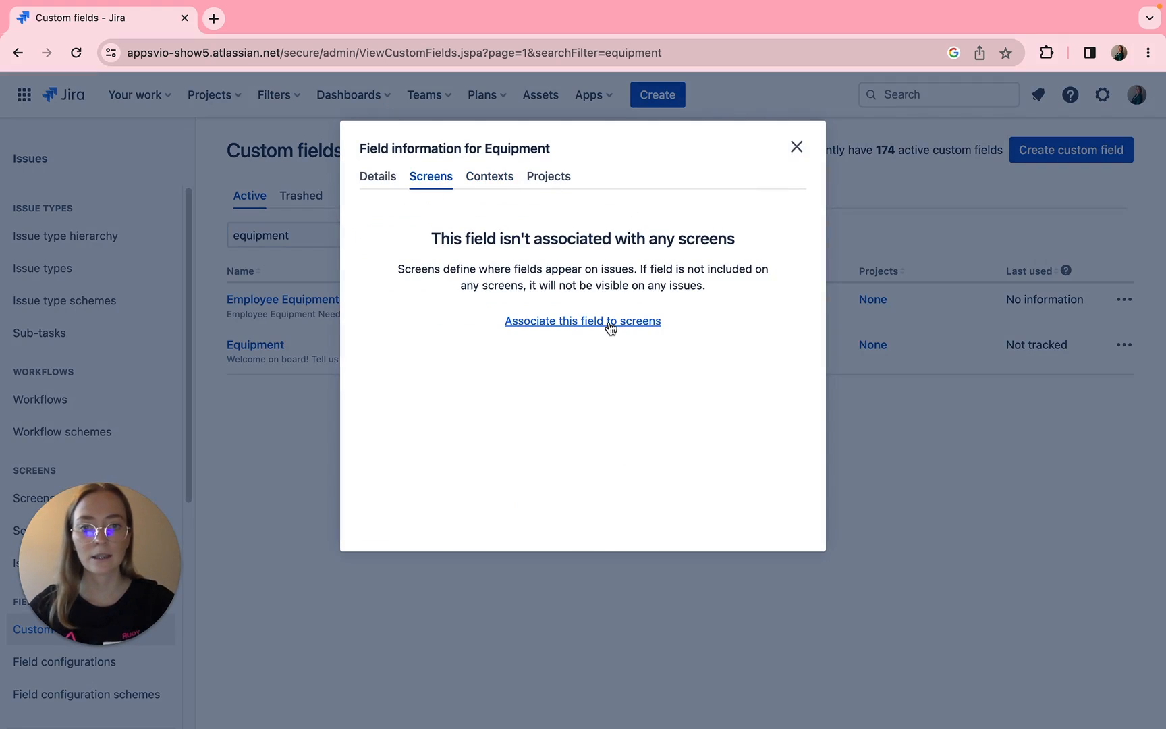
pyautogui.click(610, 326)
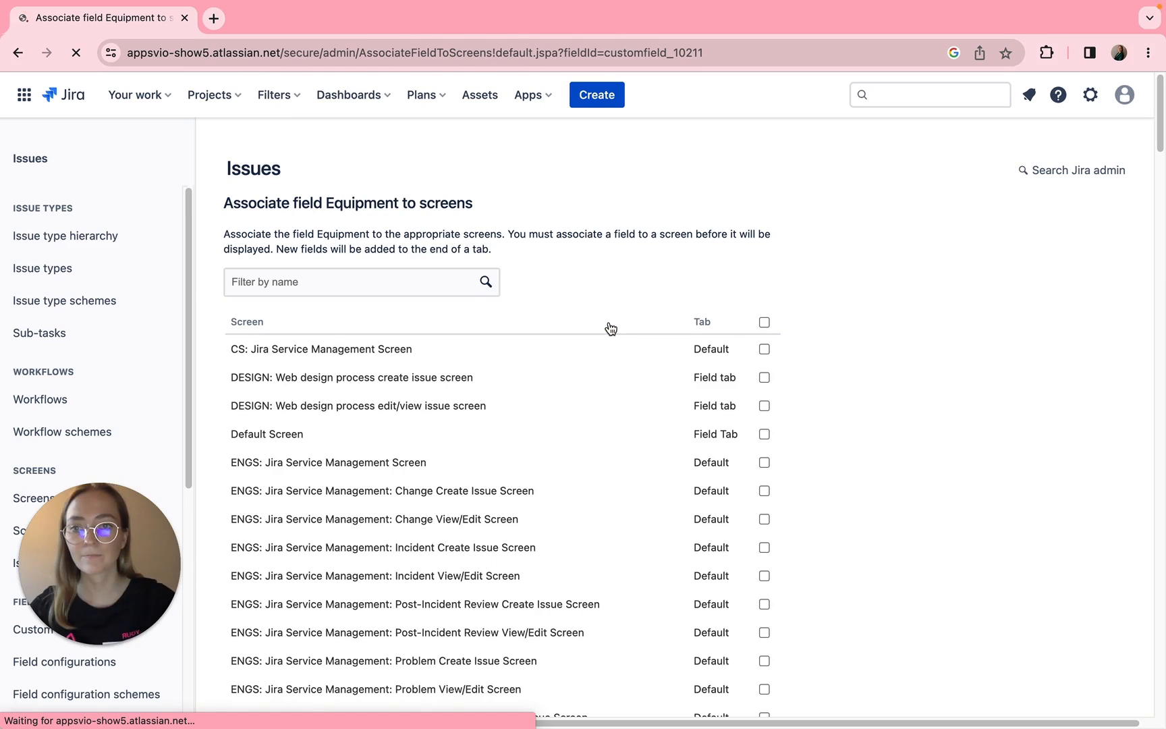
pyautogui.click(324, 282)
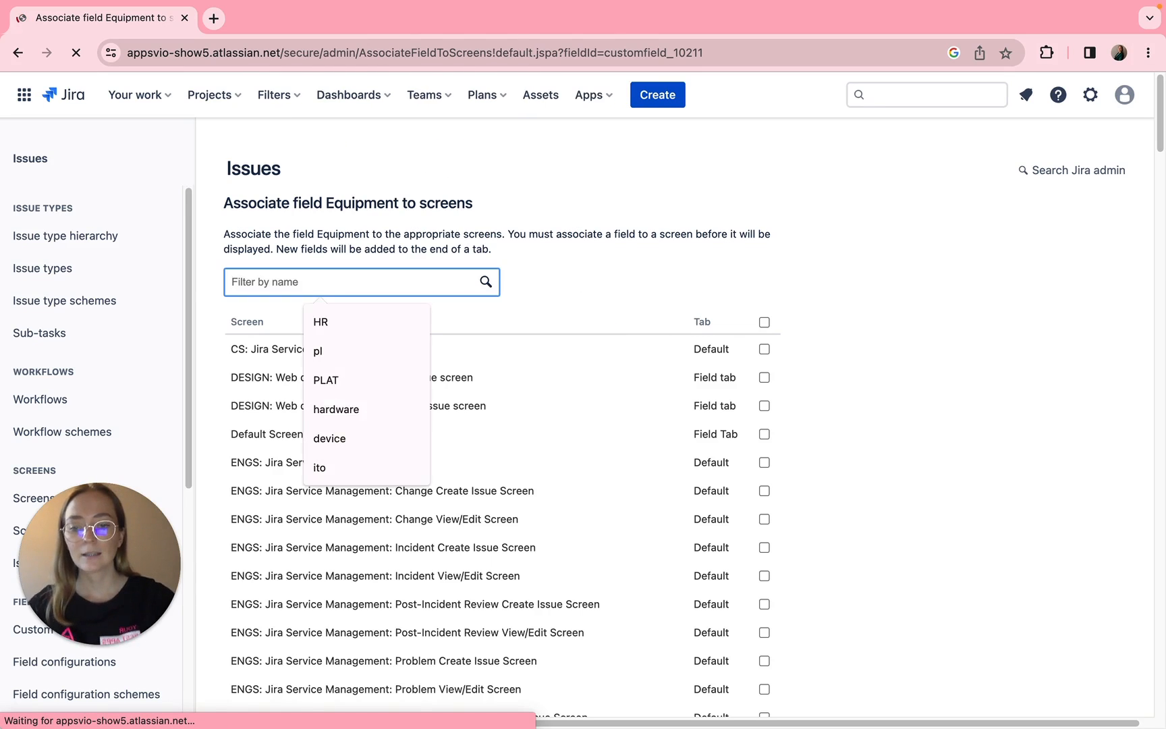
pyautogui.write('de')
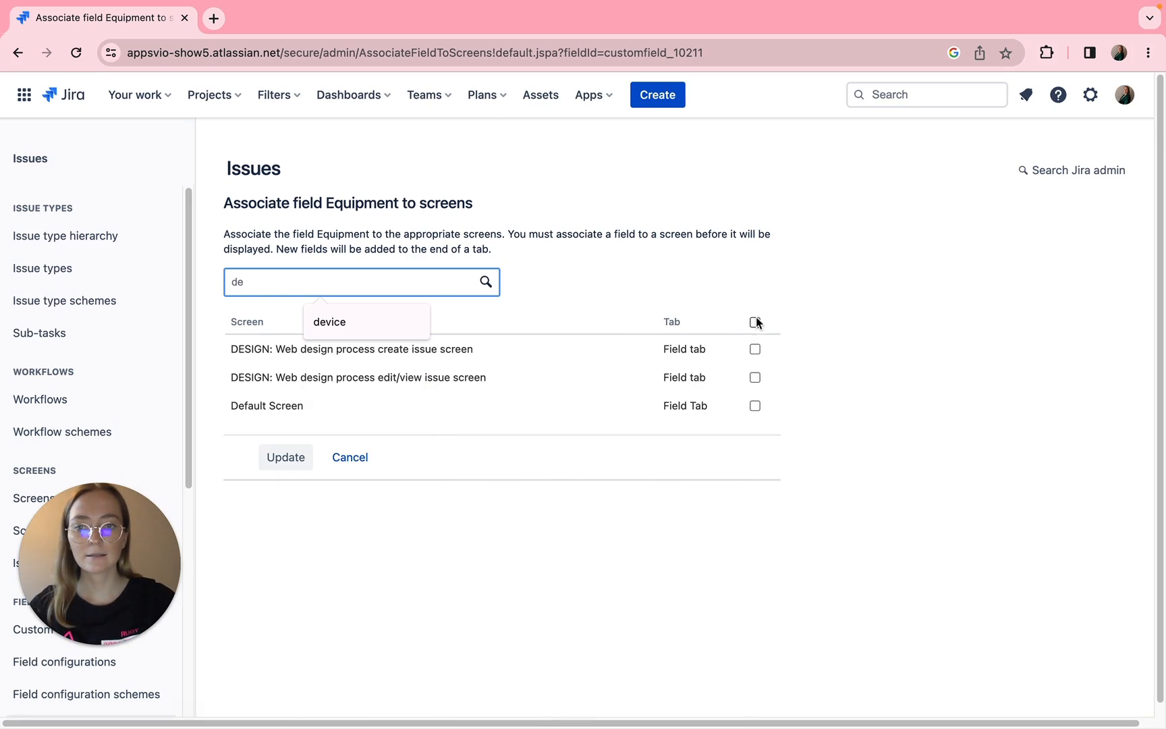
pyautogui.click(754, 349)
pyautogui.click(754, 377)
pyautogui.click(288, 458)
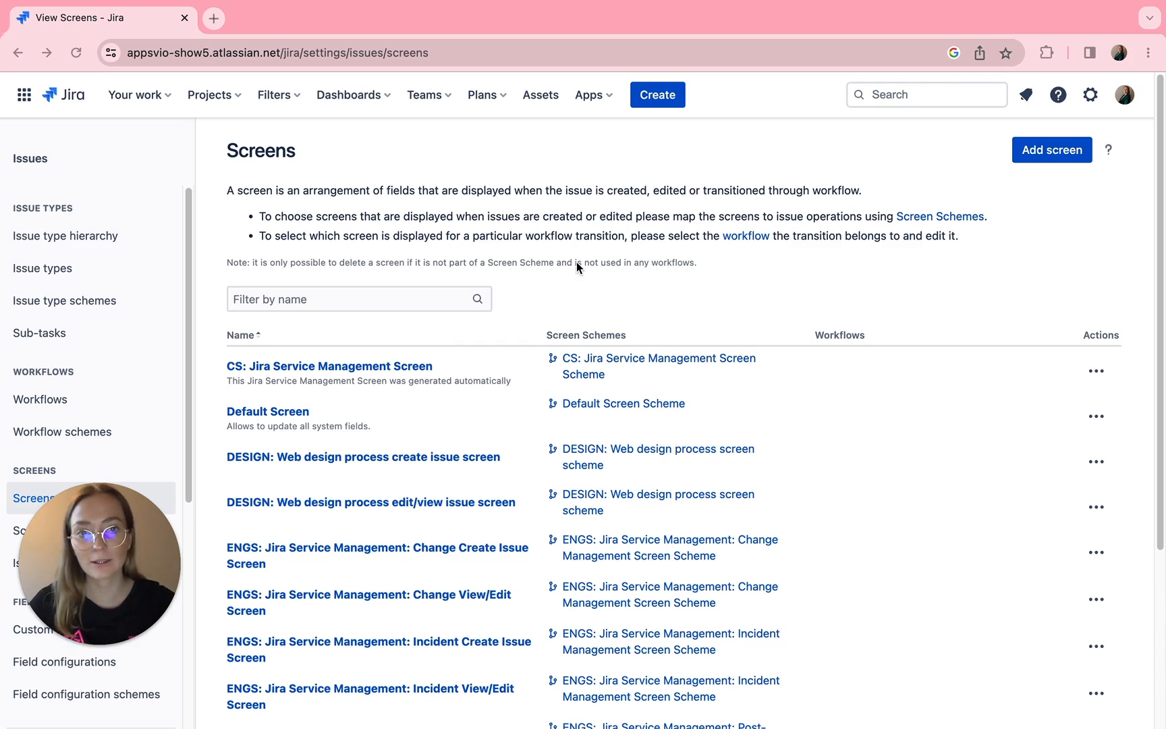
# - Start a new Task issue in the Design project with the summary "Equipment needs"
pyautogui.click(655, 98)
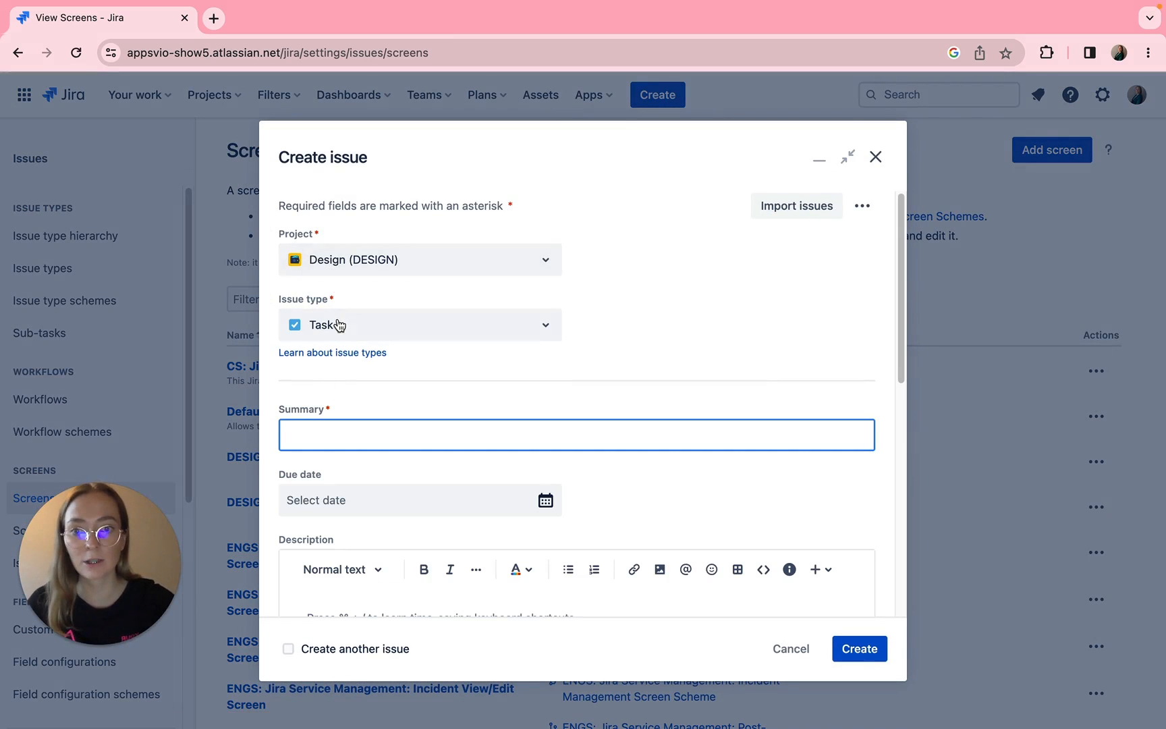
pyautogui.click(329, 434)
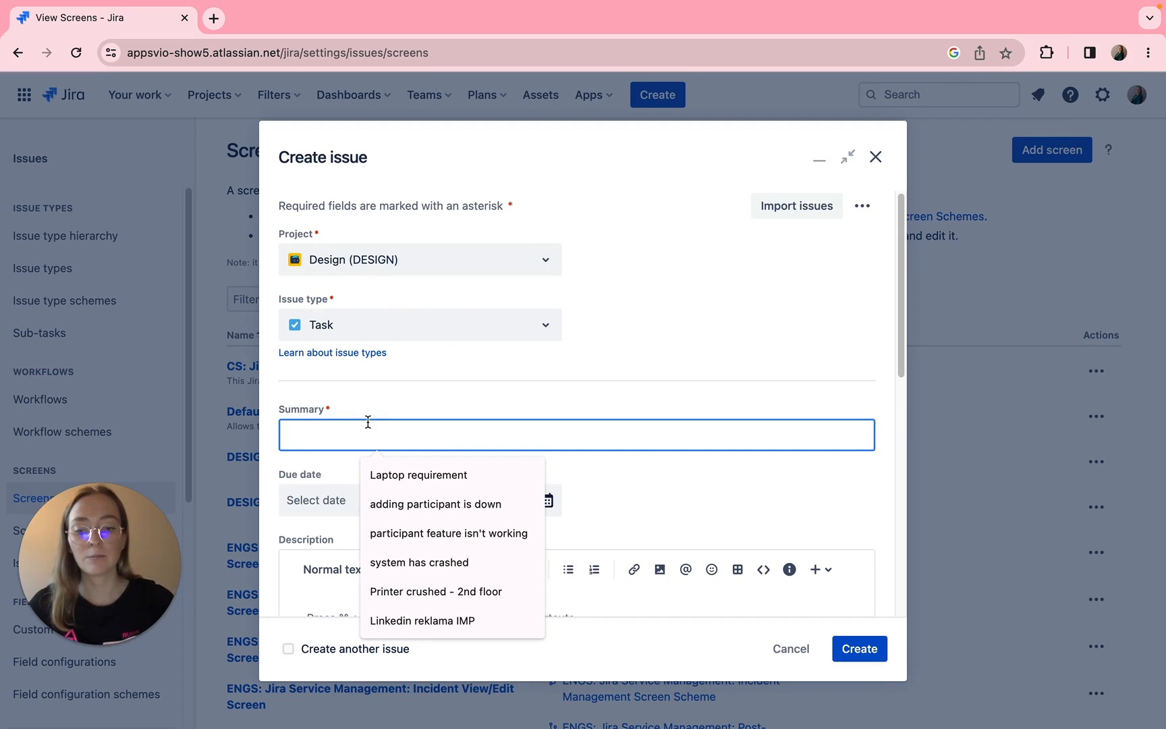
pyautogui.write('Equi')
pyautogui.click(414, 474)
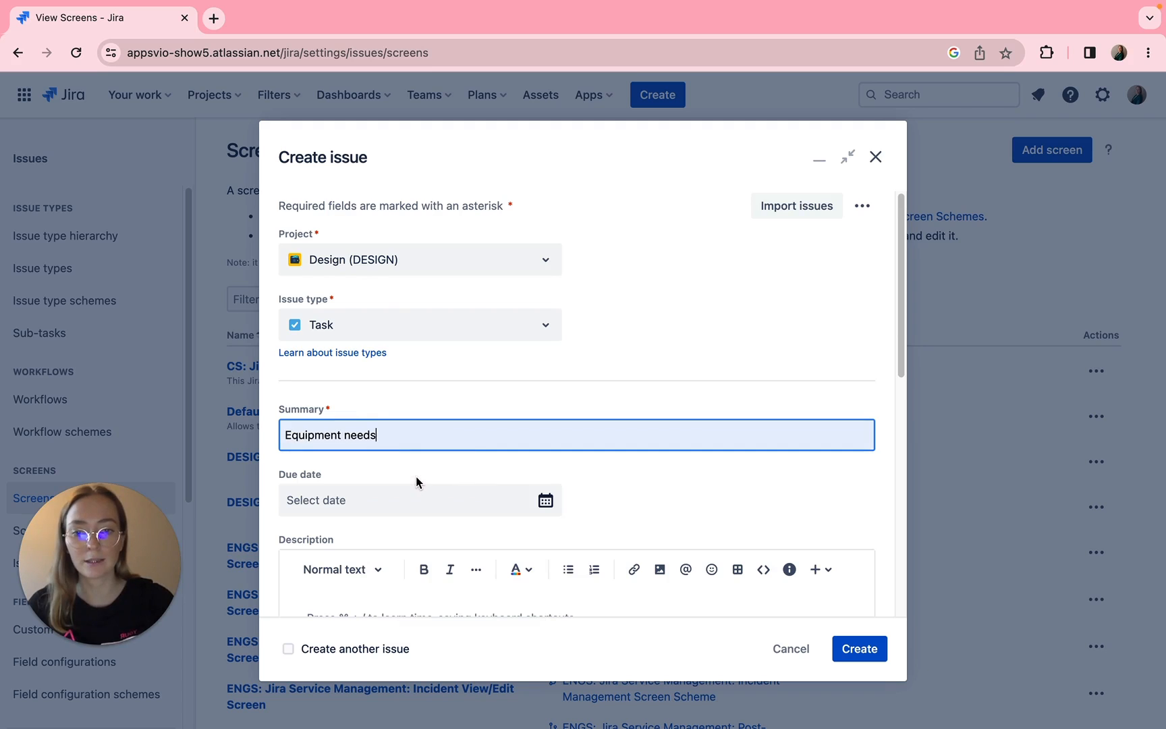
# - Set the new issue's due date to September 14, 2023 and its priority to High
pyautogui.scroll(-2, 415, 480)
pyautogui.click(457, 415)
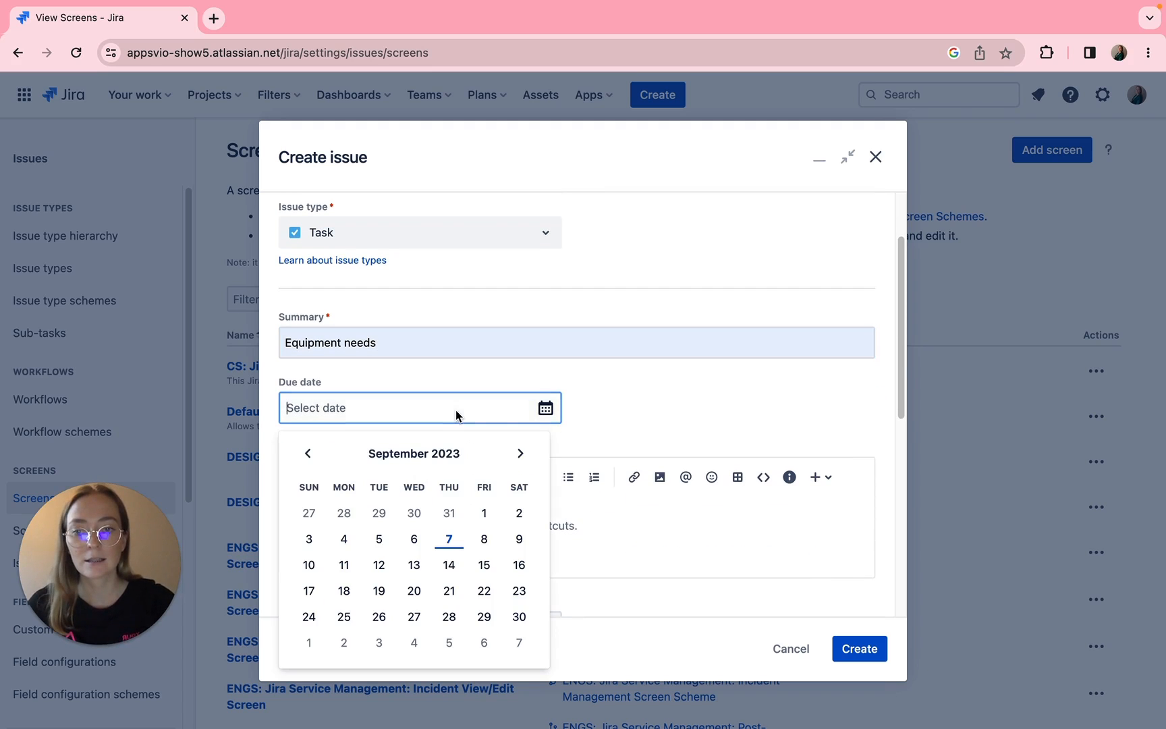
pyautogui.click(450, 565)
pyautogui.scroll(-4, 587, 533)
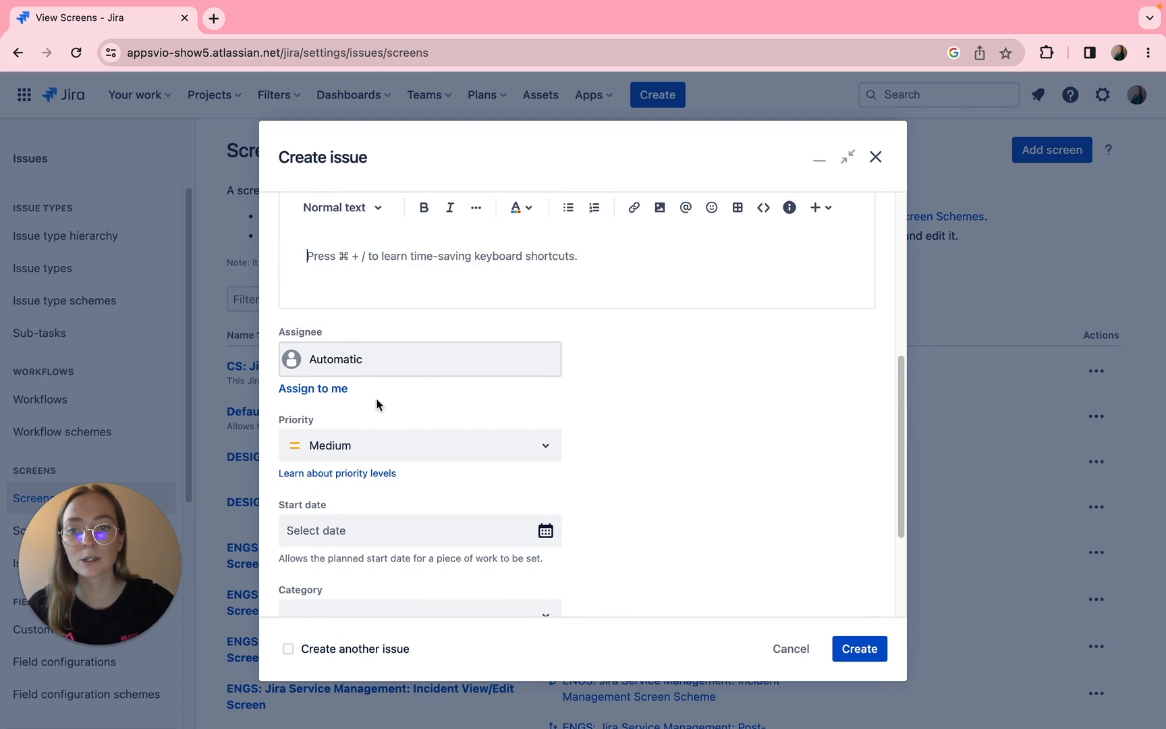
pyautogui.scroll(-3, 377, 405)
pyautogui.click(342, 276)
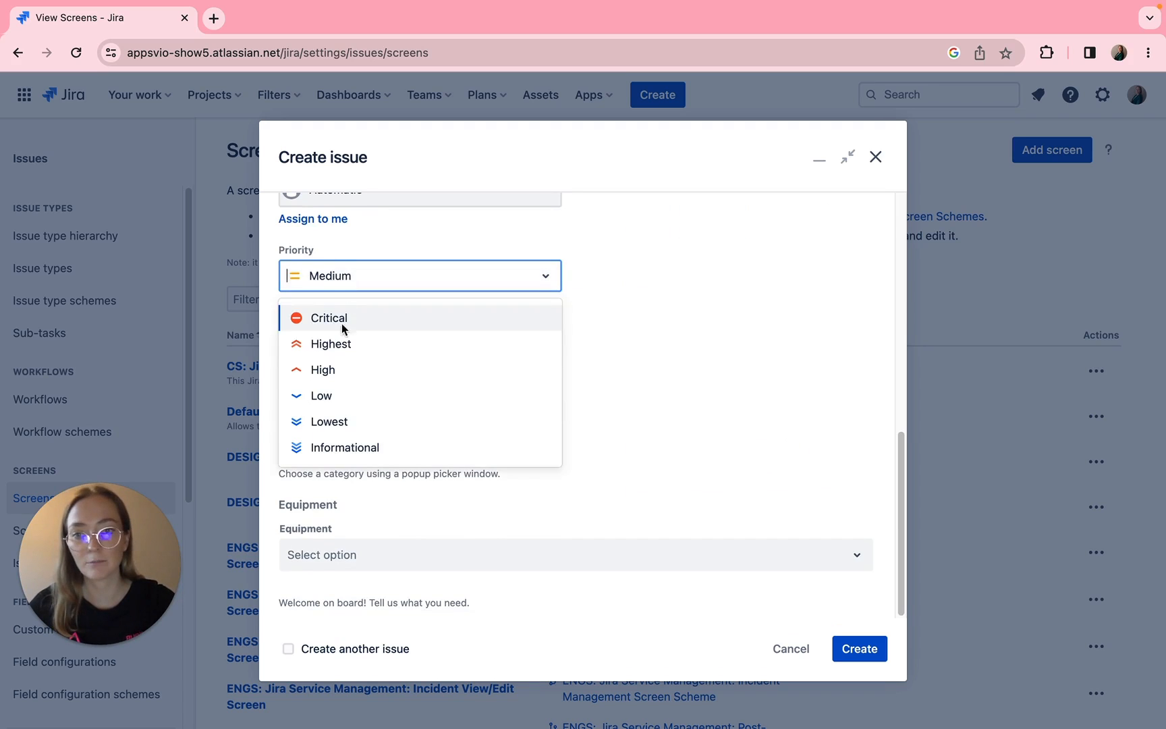
pyautogui.click(343, 368)
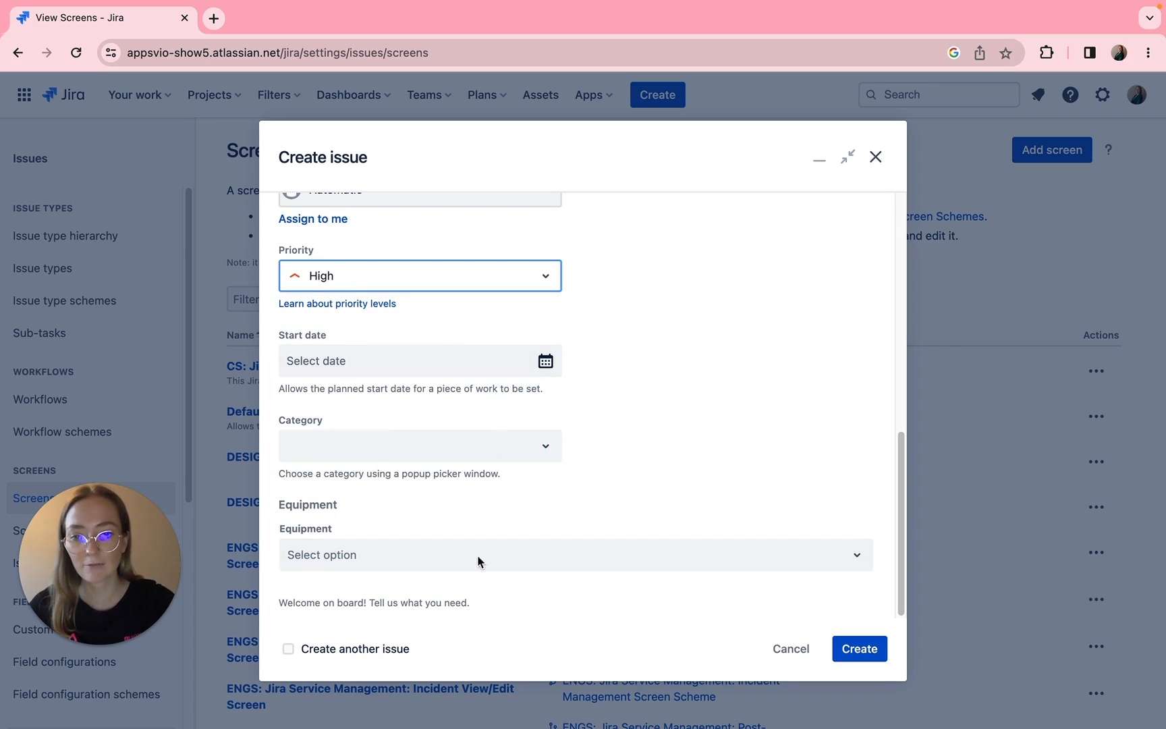
# - Set the Equipment field to Software, Adobe, Photoshop and create the issue
pyautogui.click(370, 555)
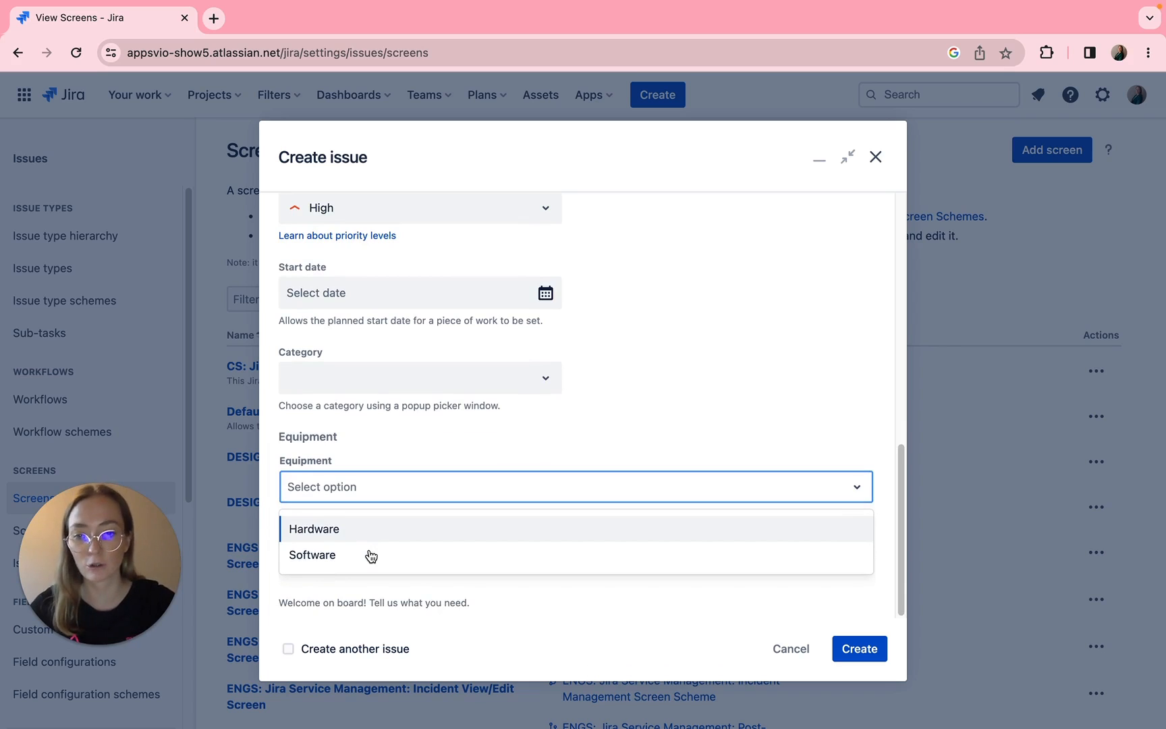
pyautogui.click(331, 556)
pyautogui.click(329, 559)
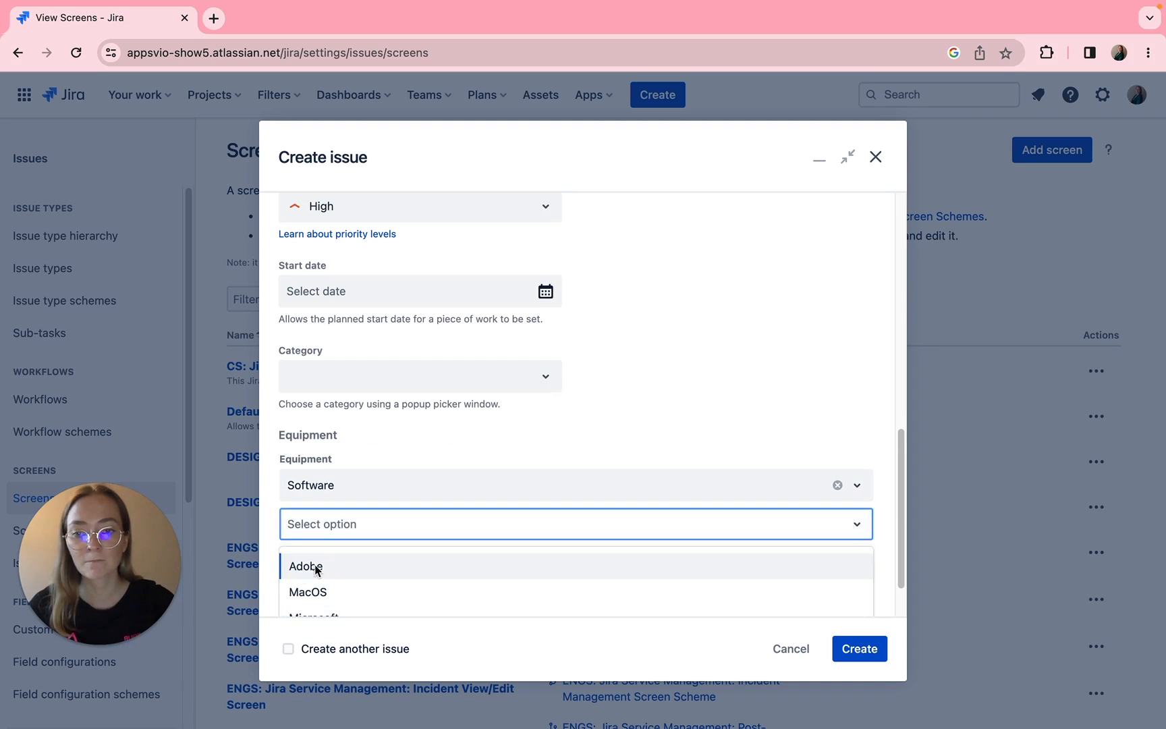
pyautogui.click(315, 564)
pyautogui.click(476, 570)
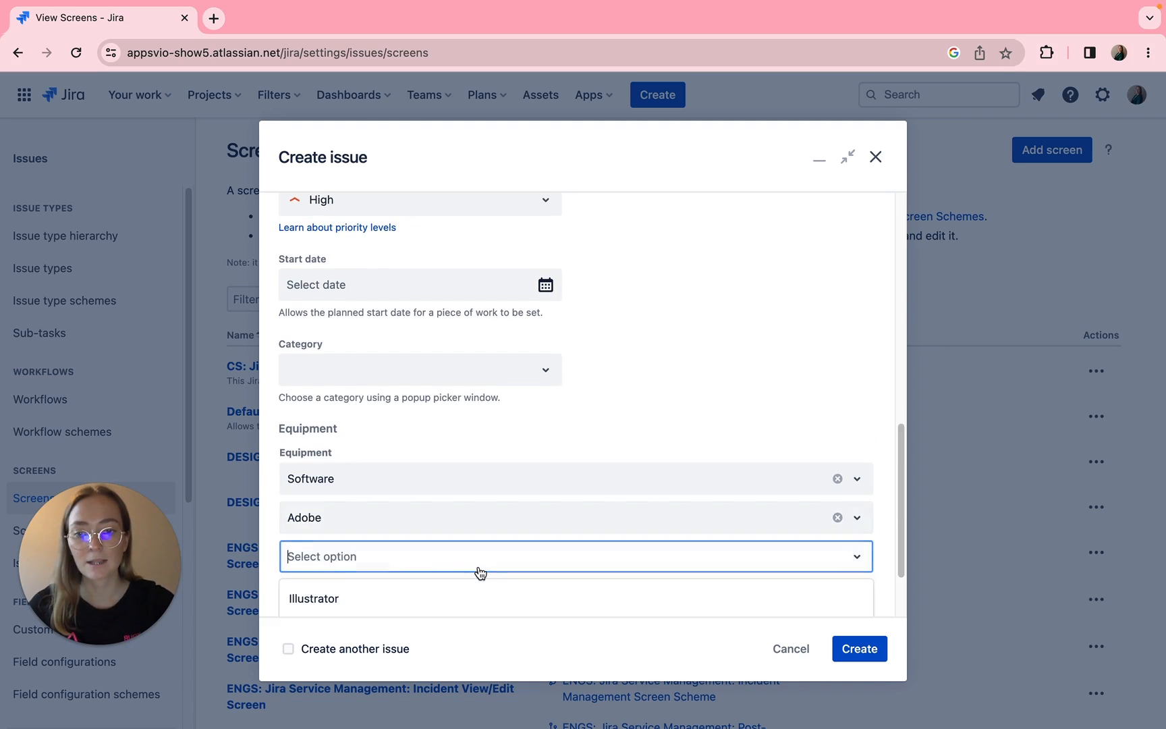
pyautogui.click(365, 556)
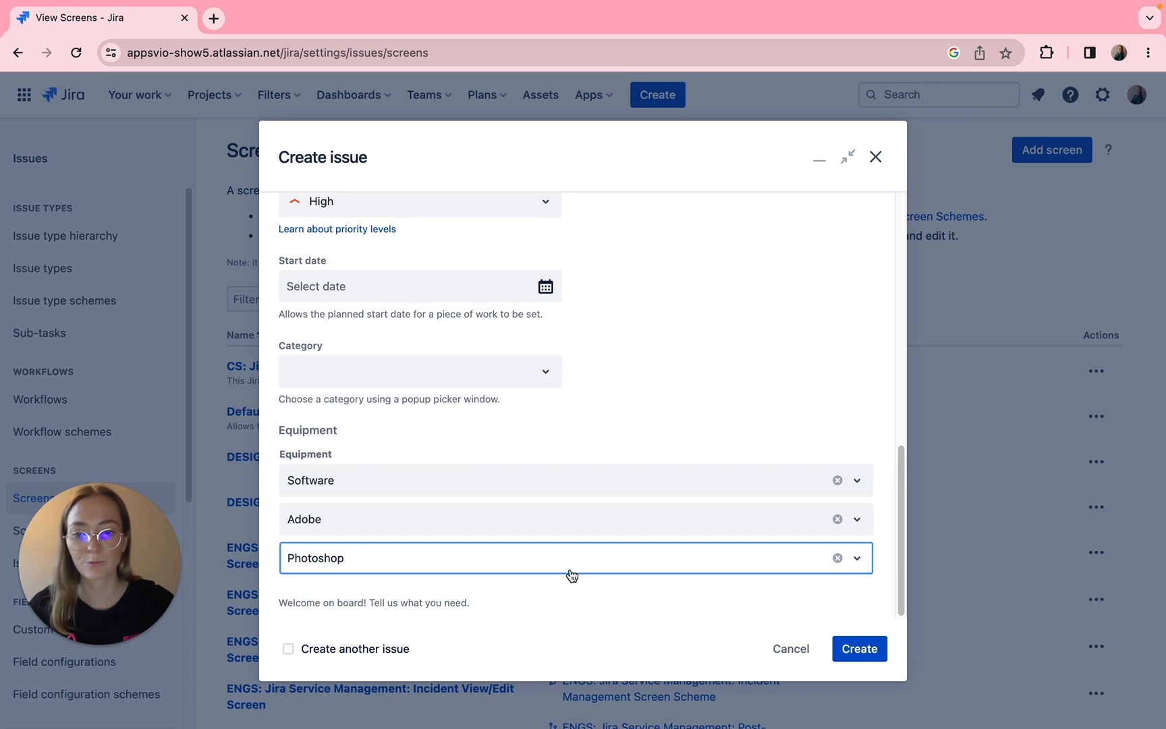
pyautogui.click(860, 650)
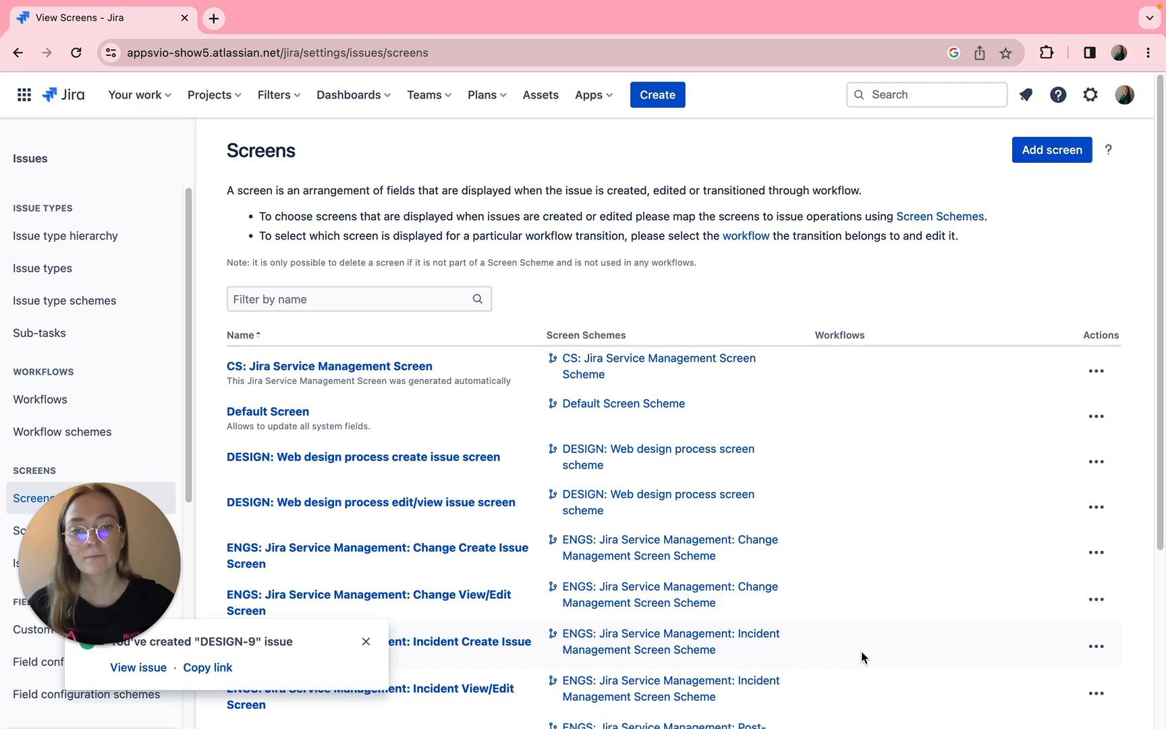
# - View the newly created Equipment needs issue and open its Equipment value for editing
pyautogui.click(151, 667)
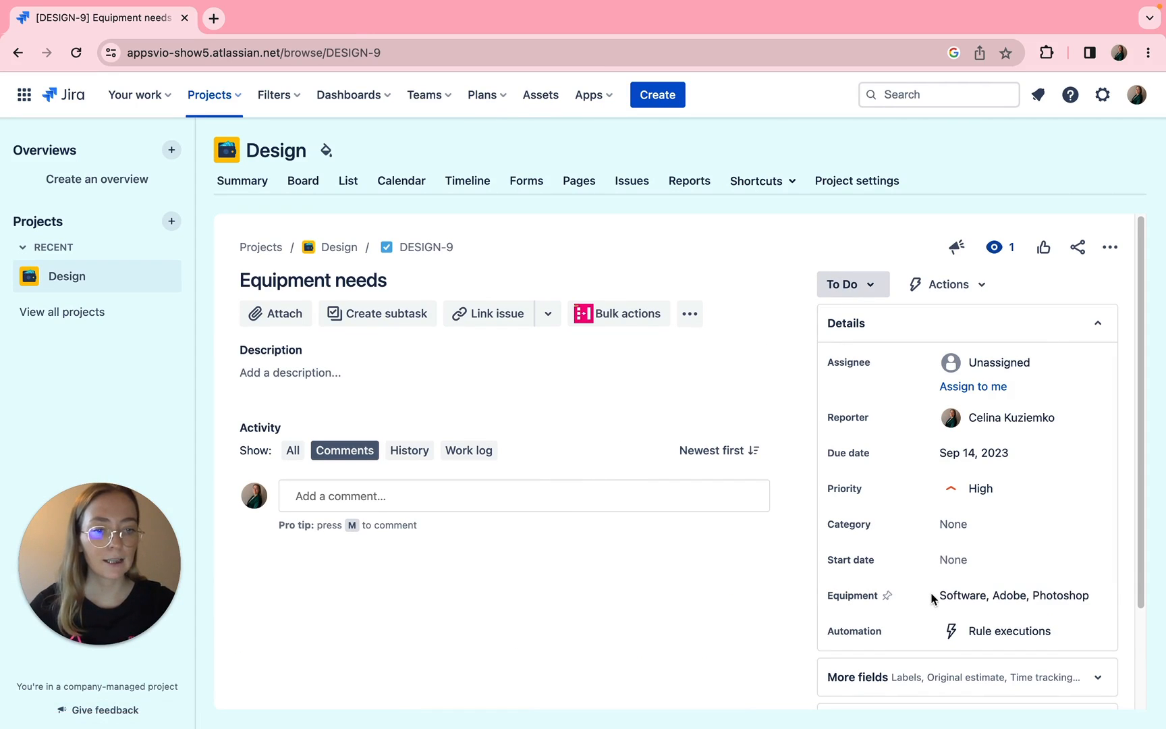
pyautogui.moveTo(942, 594); pyautogui.dragTo(1095, 591)
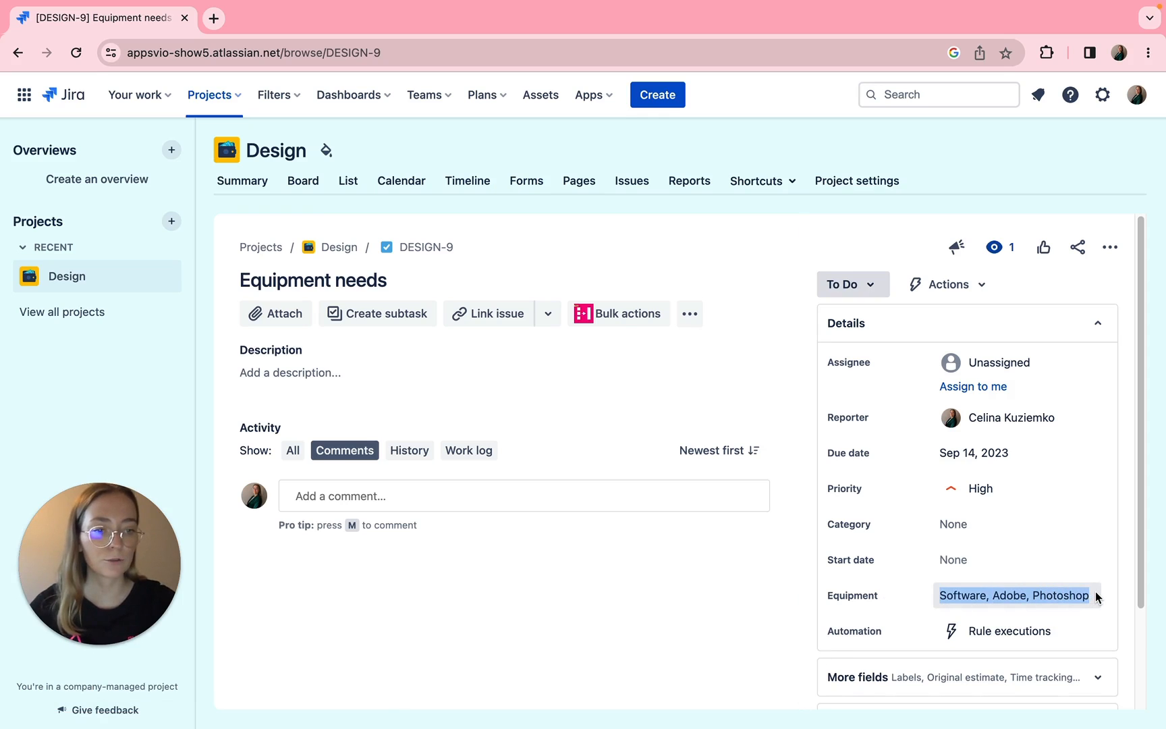
pyautogui.click(1095, 591)
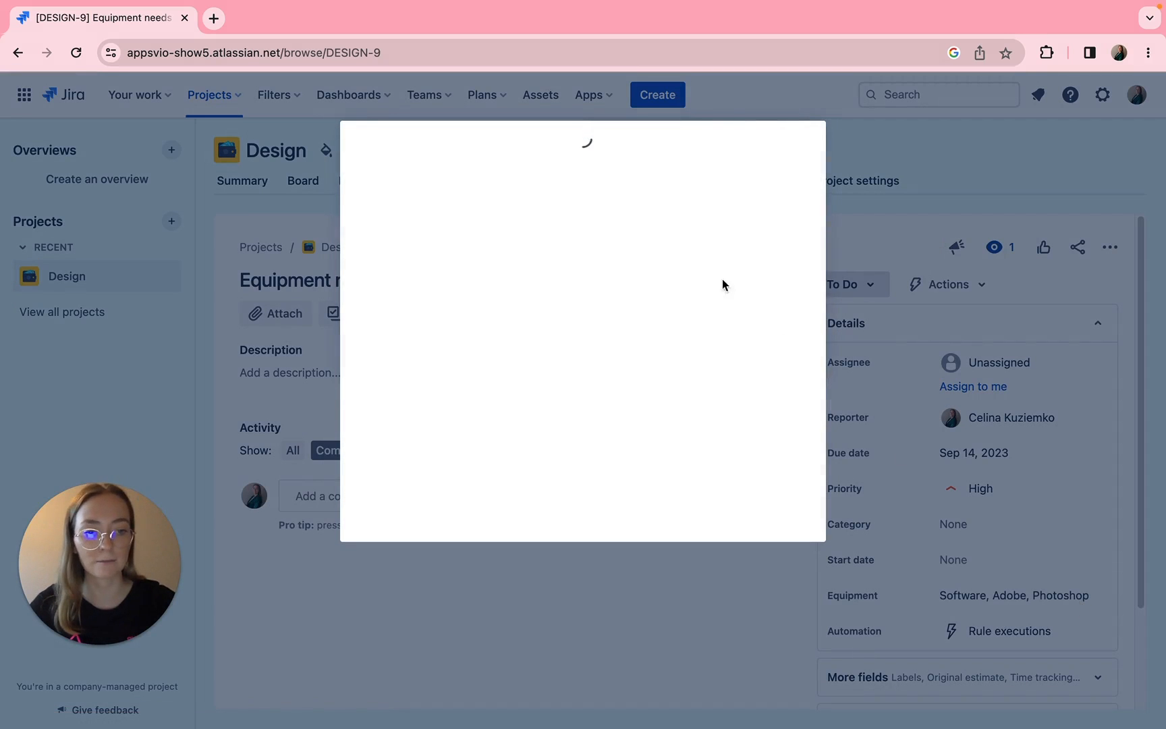